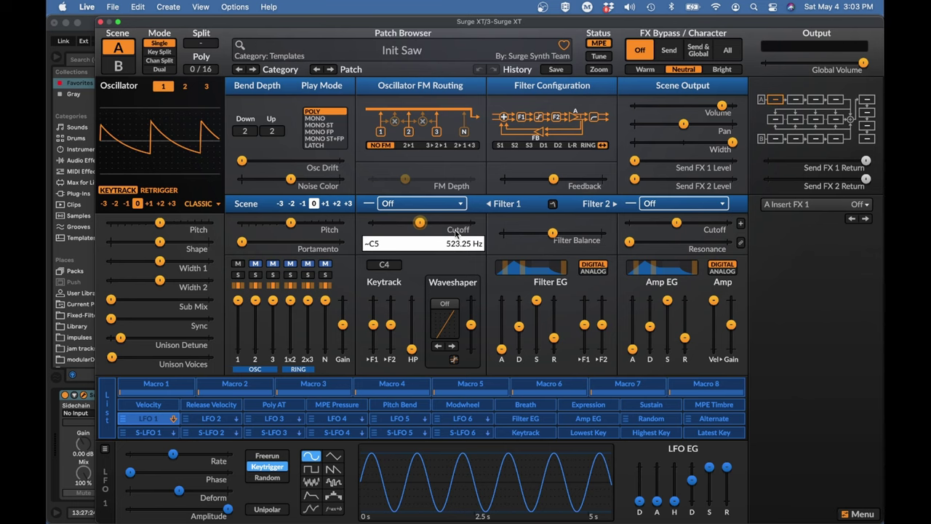
# - Load the thoughtFormMPEinit3 template from User Patches > Templates
pyautogui.click(408, 54)
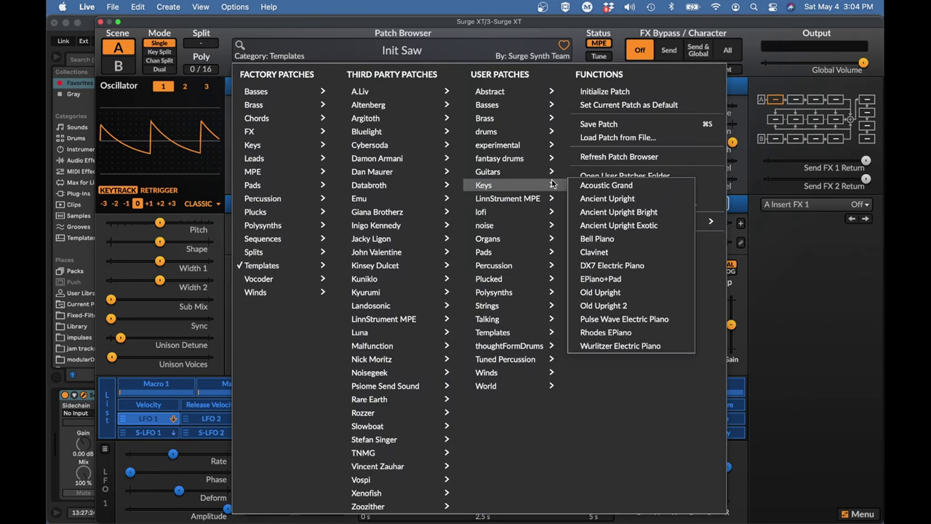
pyautogui.moveTo(520, 327)
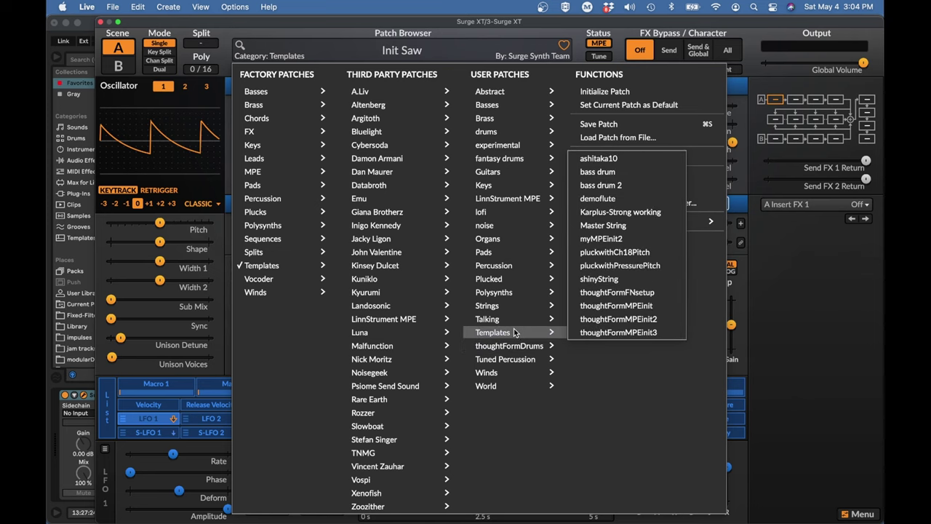
pyautogui.click(593, 332)
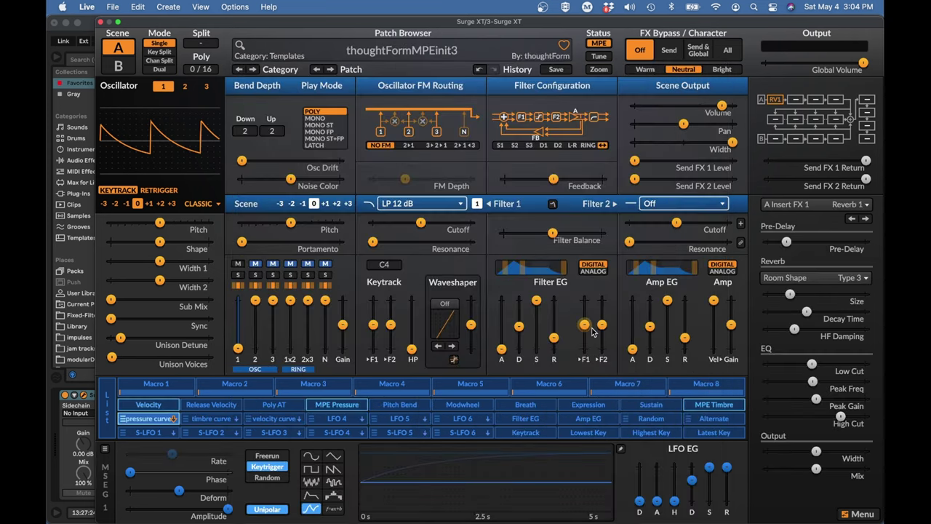
pyautogui.moveTo(592, 331)
# - Set Filter 1 and Filter 2 to Lowpass OB-Xd 12 dB
pyautogui.click(438, 207)
pyautogui.moveTo(463, 248)
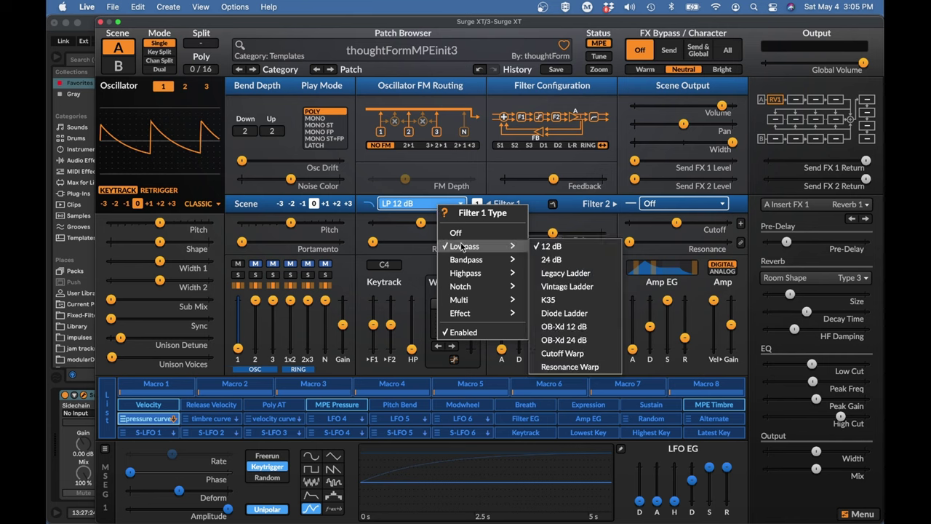
pyautogui.click(590, 327)
pyautogui.click(677, 204)
pyautogui.moveTo(694, 248)
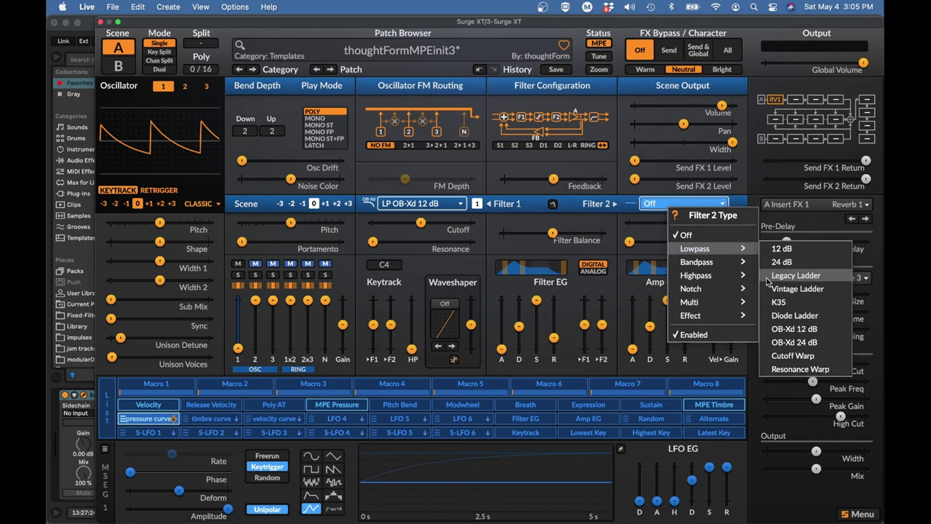
pyautogui.click(782, 329)
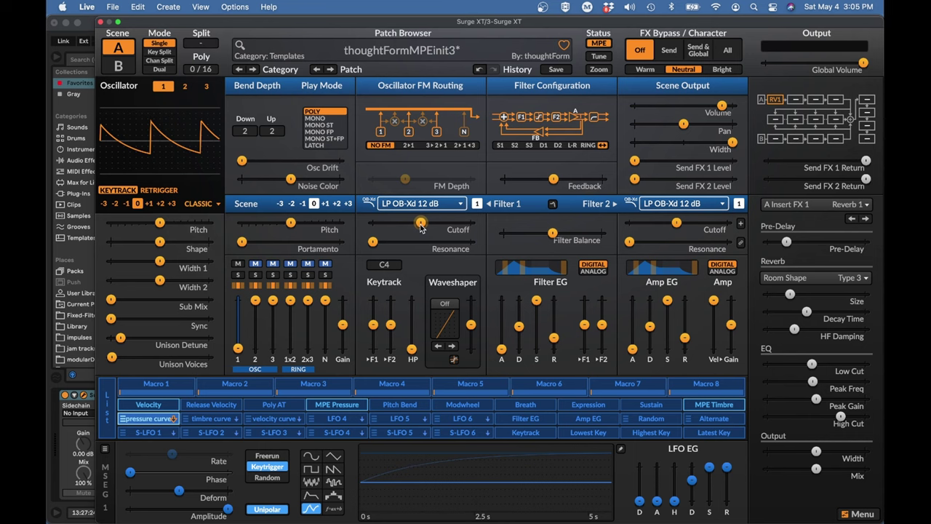
# - Recheck both filter type lists, leaving each on OB-Xd 12 dB
pyautogui.moveTo(420, 227)
pyautogui.moveTo(442, 244)
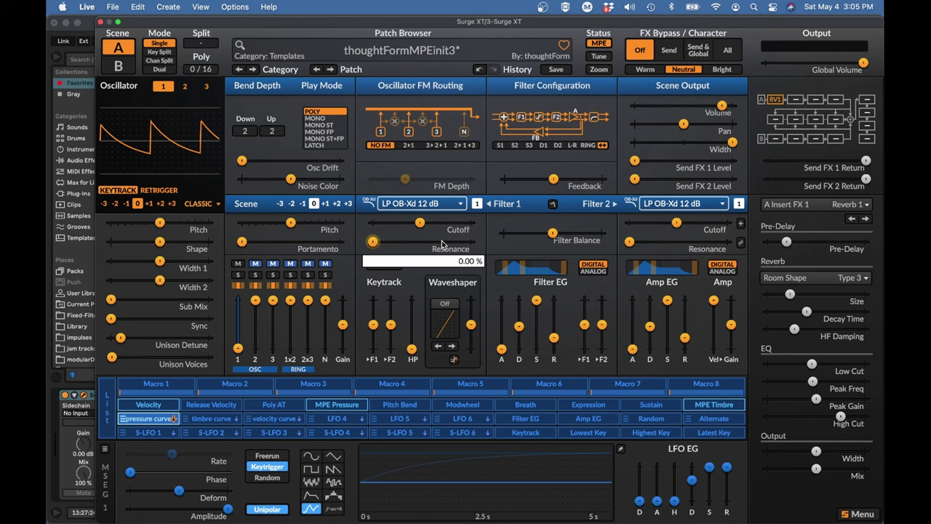
pyautogui.click(439, 204)
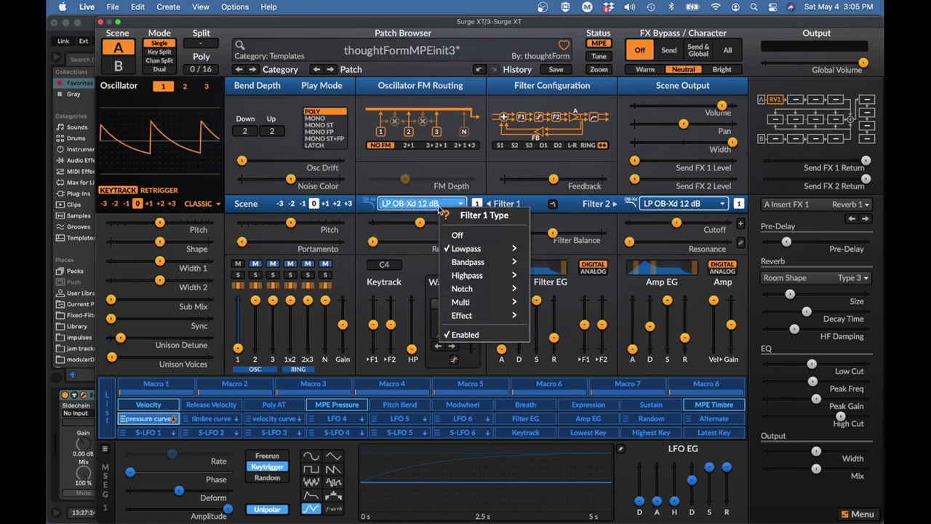
pyautogui.moveTo(479, 253)
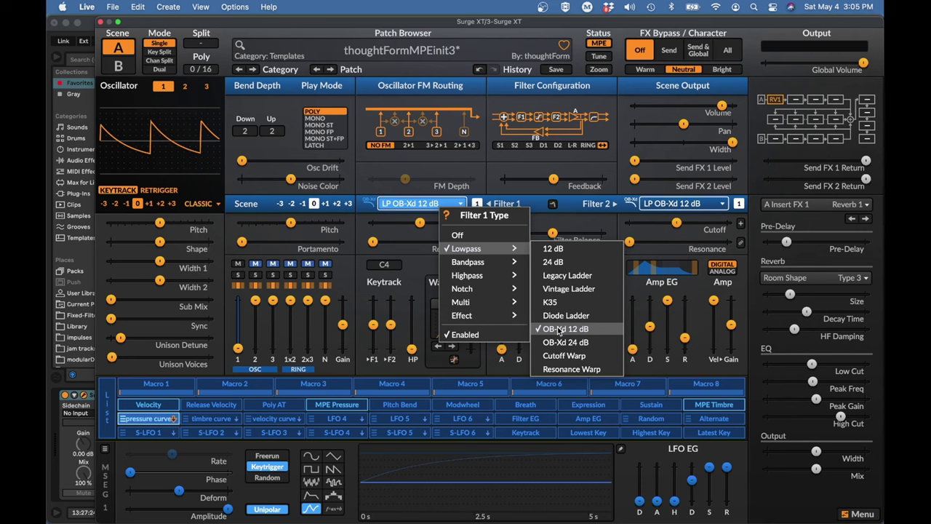
pyautogui.click(404, 204)
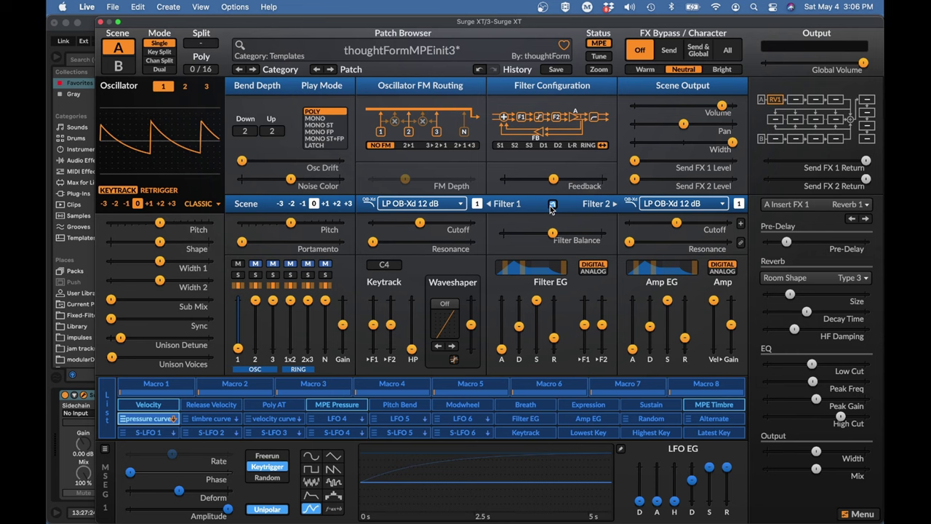
pyautogui.click(691, 203)
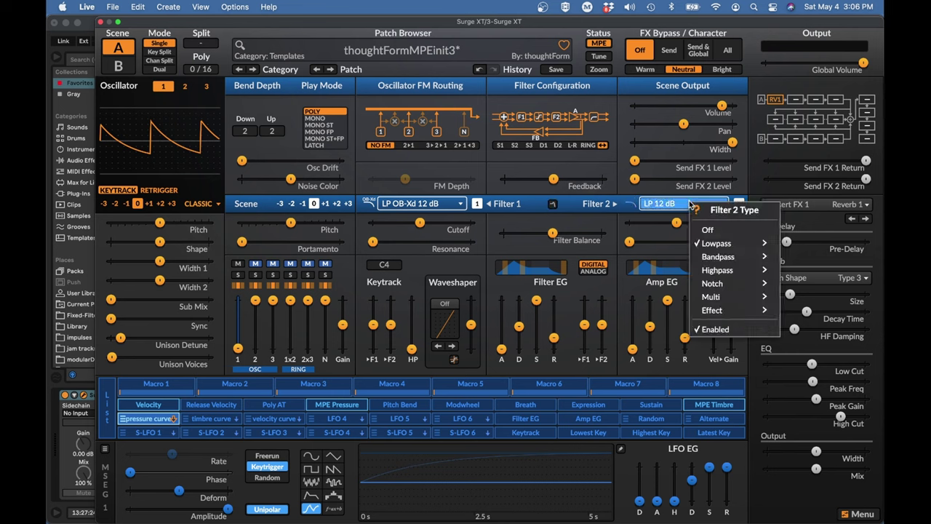
pyautogui.click(491, 293)
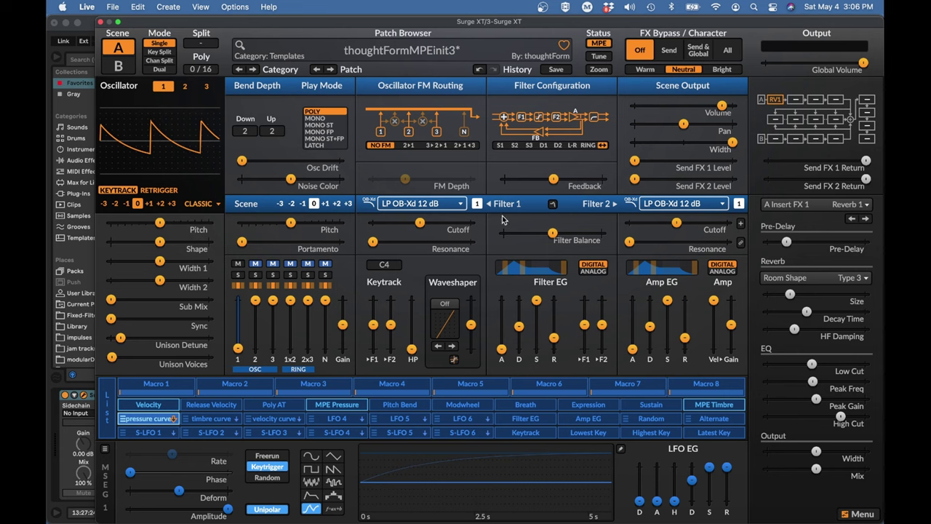
# - Switch the filter configuration to the D2 dual parallel layout
pyautogui.click(529, 145)
pyautogui.click(557, 146)
pyautogui.click(558, 145)
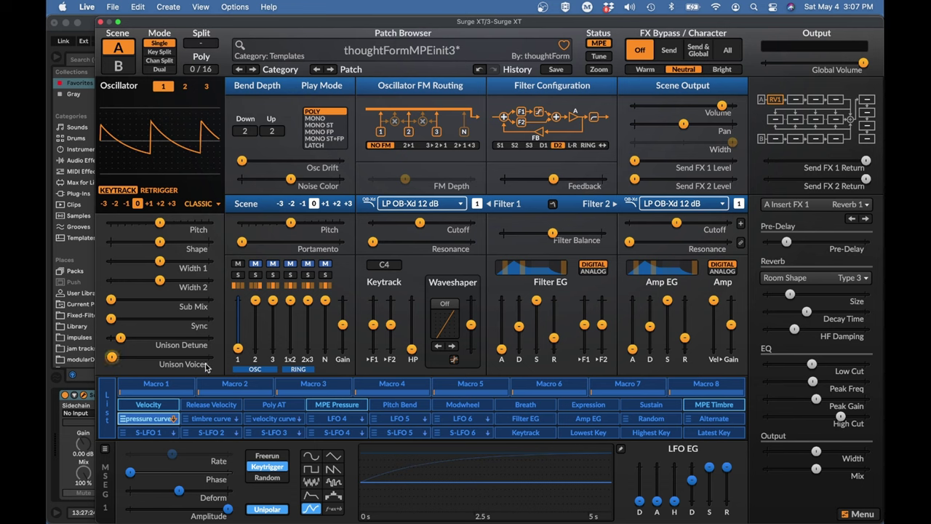
# - Raise oscillator 1's mixer level to -35.05 dB
pyautogui.moveTo(238, 348); pyautogui.dragTo(255, 314)
pyautogui.moveTo(255, 302)
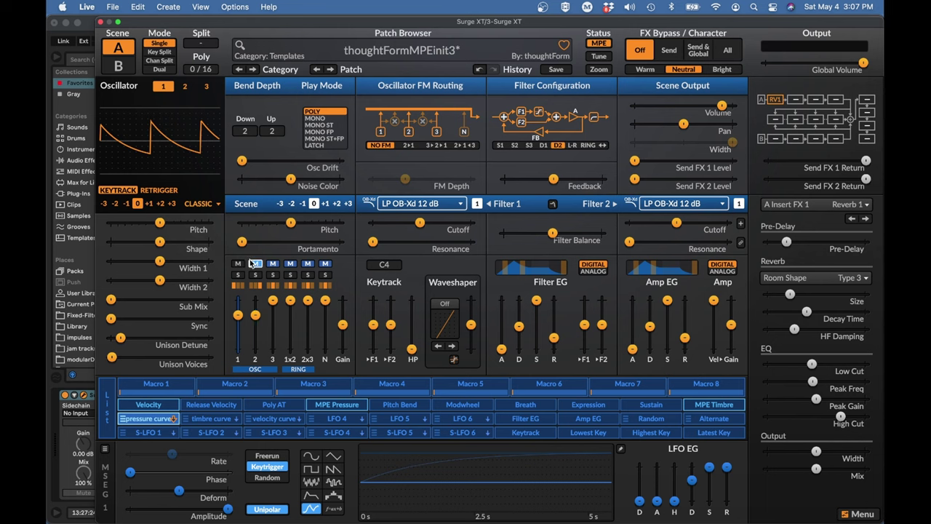
pyautogui.moveTo(266, 231)
# - Lower the polyphony limit to 8 voices and show oscillator 2's settings
pyautogui.rightClick(206, 71)
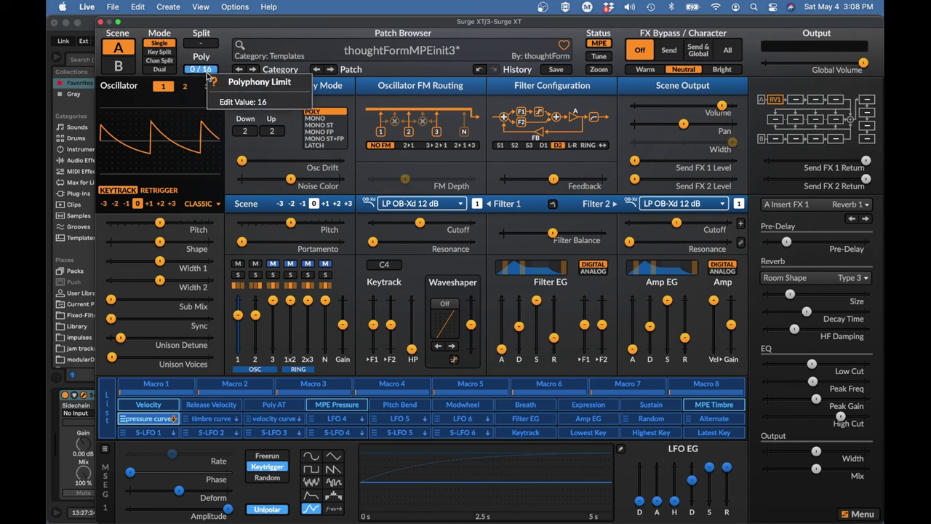
pyautogui.press('Escape')
pyautogui.moveTo(206, 70); pyautogui.dragTo(206, 81)
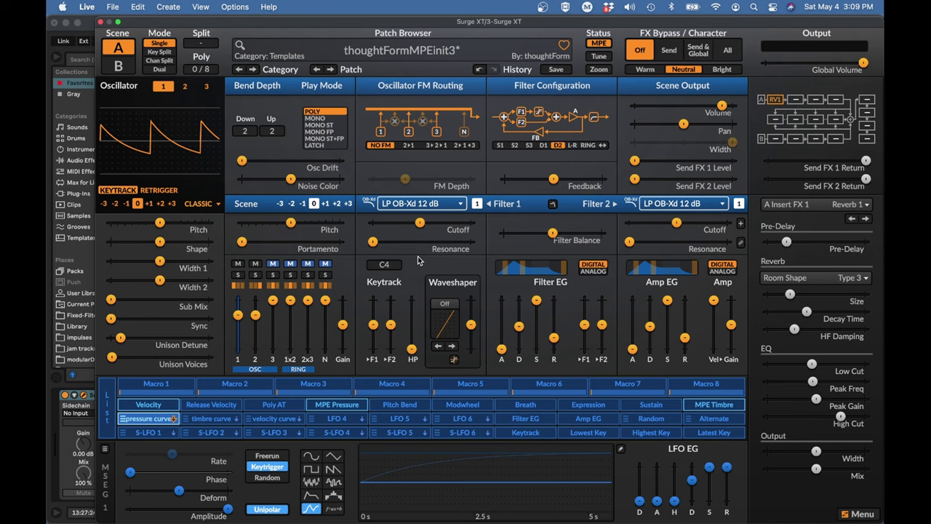
pyautogui.hotkey('alt', '2')
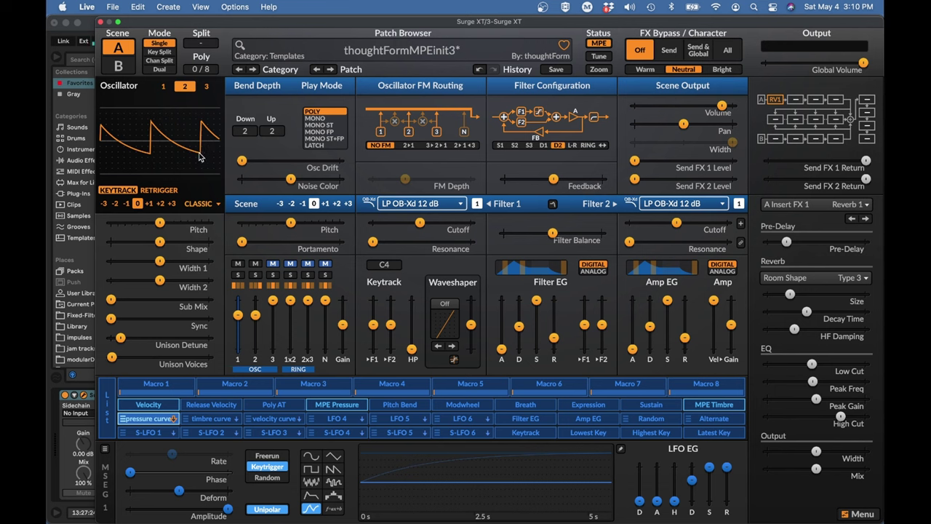
pyautogui.click(203, 203)
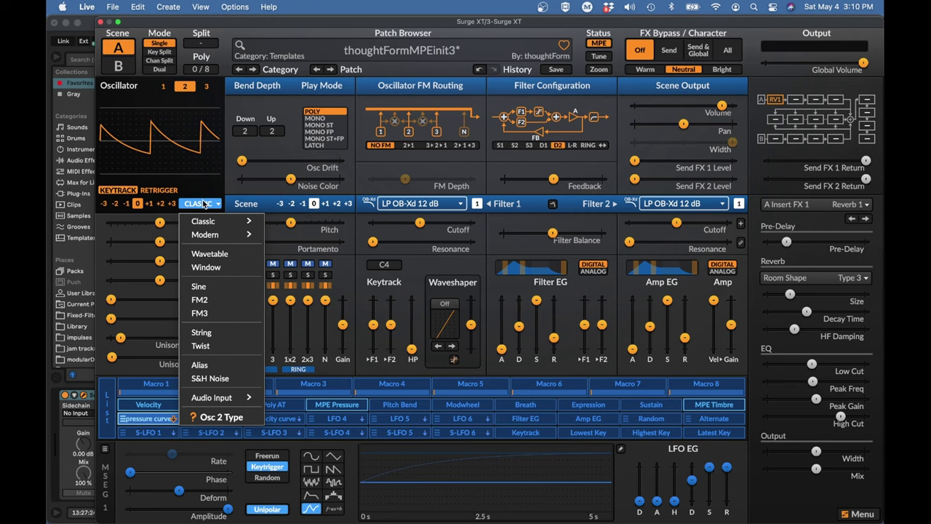
pyautogui.press('super+Tab')
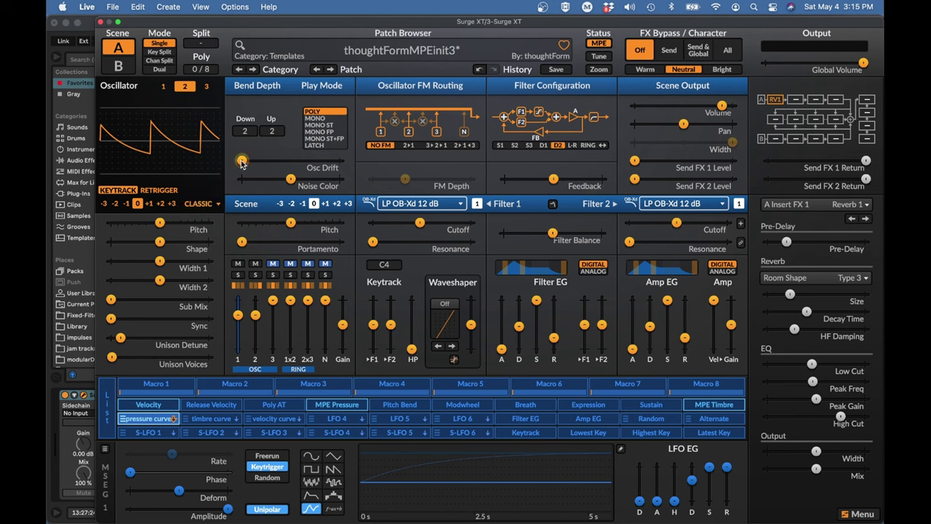
# - Raise Osc Drift from 0% to about 43.14%
pyautogui.moveTo(242, 164)
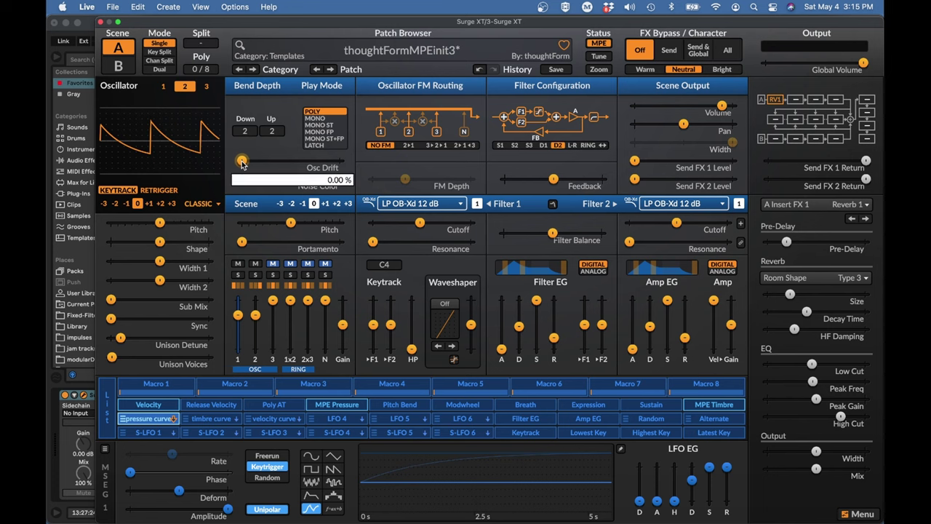
pyautogui.moveTo(243, 164); pyautogui.dragTo(283, 160)
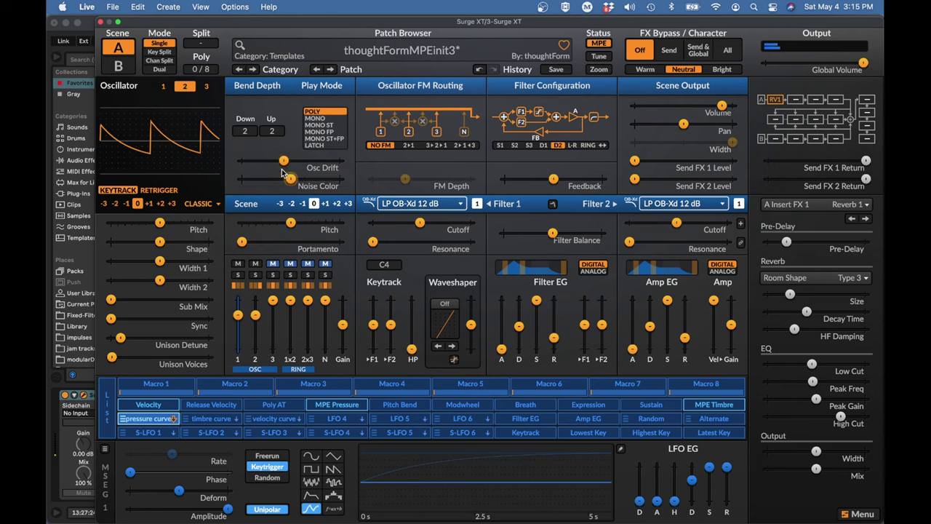
pyautogui.moveTo(282, 173)
# - Fine-tune the Osc Drift slider, settling around 42.76%
pyautogui.rightClick(284, 161)
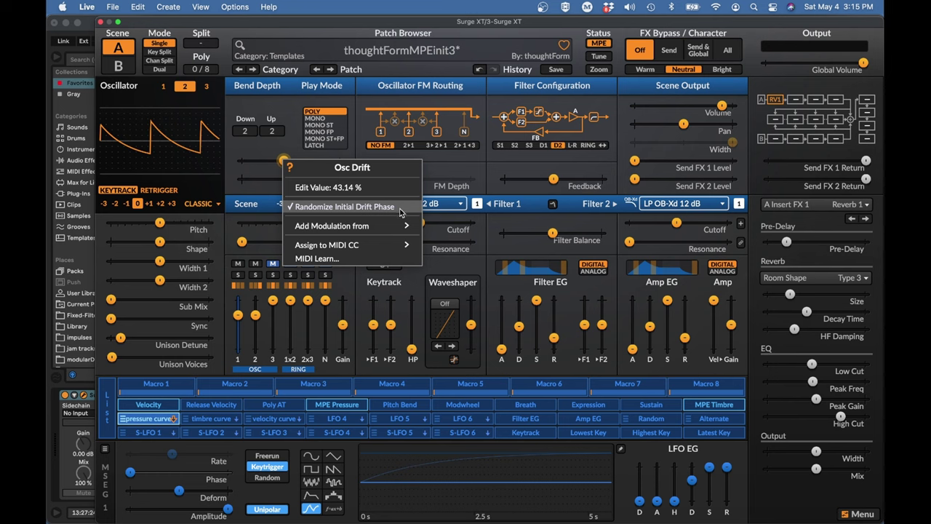
pyautogui.click(255, 149)
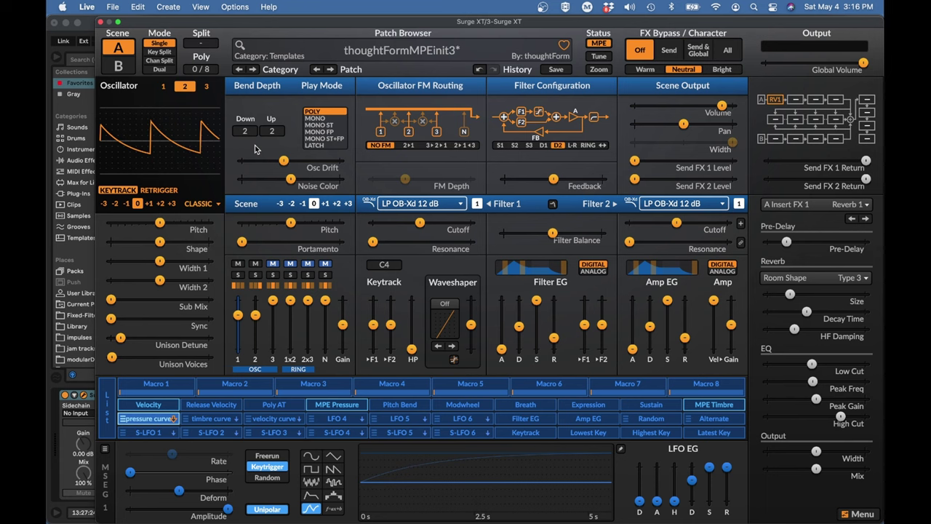
pyautogui.moveTo(284, 163)
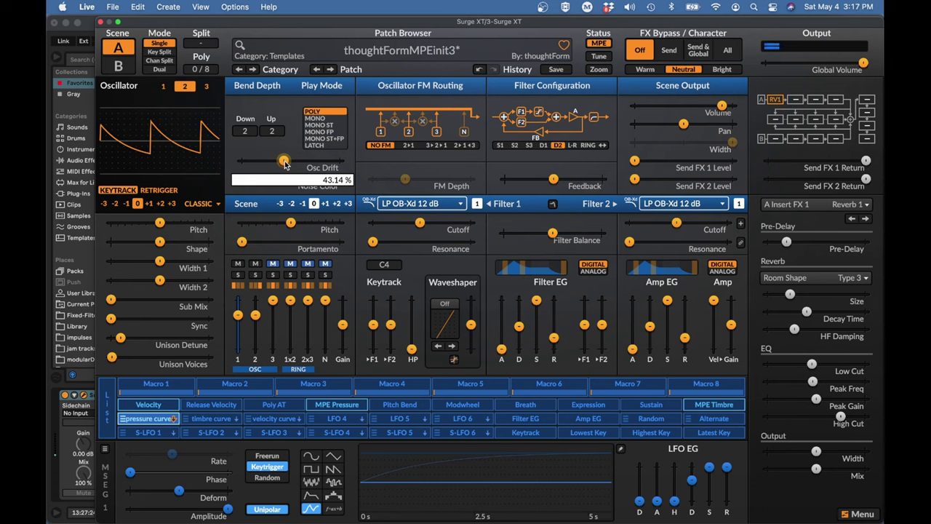
pyautogui.moveTo(285, 165)
pyautogui.mouseDown()
pyautogui.moveTo(339, 161)
pyautogui.moveTo(279, 161)
pyautogui.mouseUp()
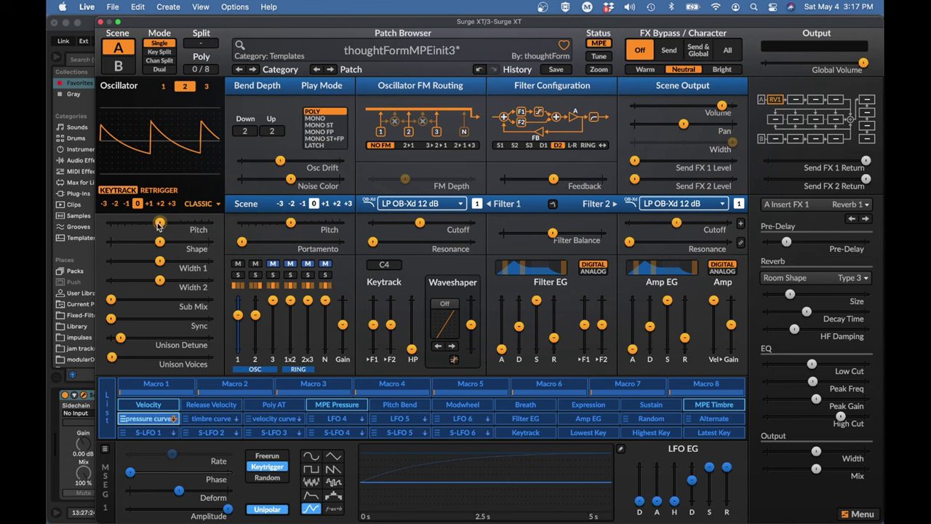
# - Detune oscillator 2 sharp to 0.13 semitones, then return to oscillator 1
pyautogui.moveTo(159, 228)
pyautogui.click(164, 87)
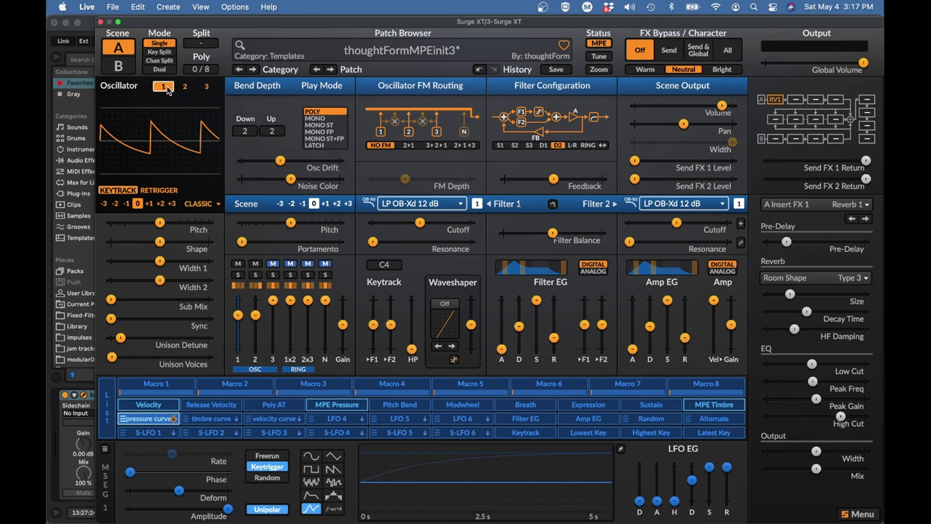
pyautogui.click(185, 86)
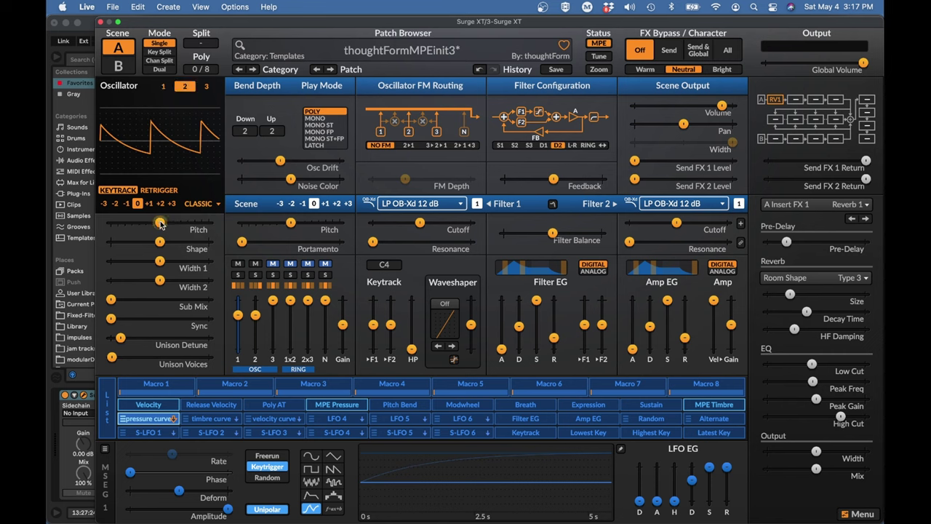
pyautogui.moveTo(162, 226)
pyautogui.moveTo(162, 226); pyautogui.dragTo(162, 224)
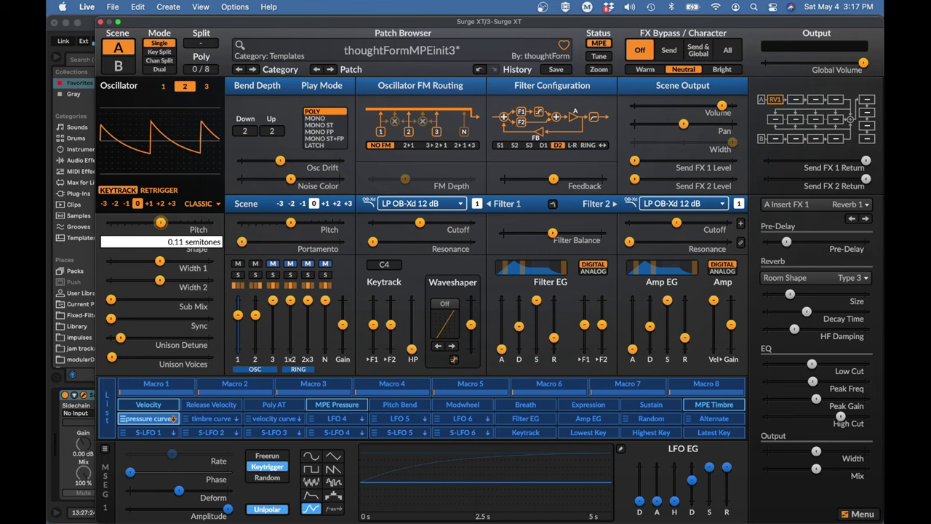
pyautogui.moveTo(160, 223); pyautogui.dragTo(161, 222)
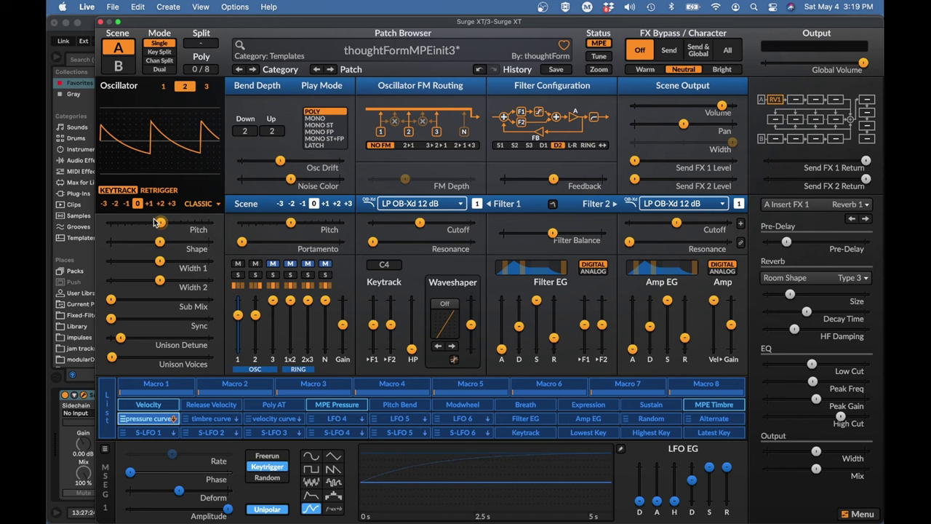
pyautogui.hotkey('alt', '1')
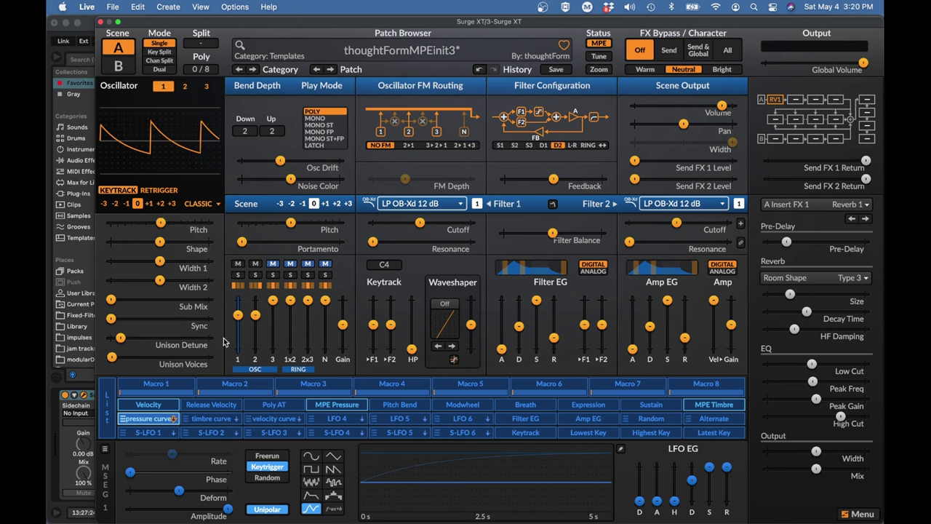
# - Modulate oscillator 2's mixer level with the pressure curve so pressure raises its volume
pyautogui.click(151, 419)
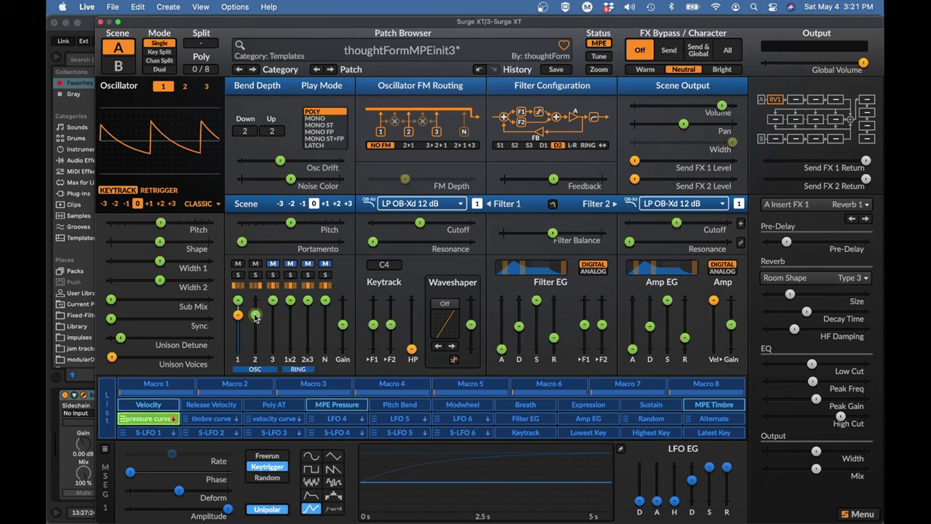
pyautogui.moveTo(255, 314); pyautogui.dragTo(255, 301)
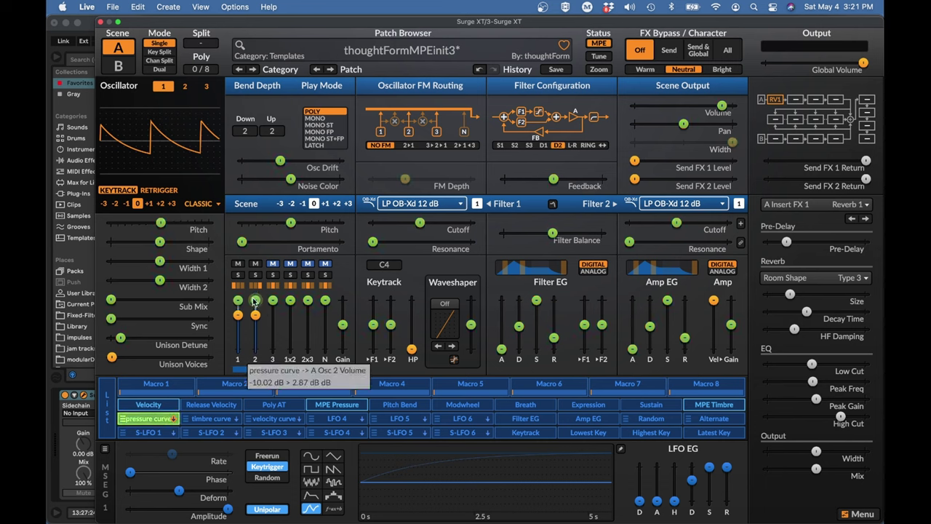
pyautogui.click(141, 420)
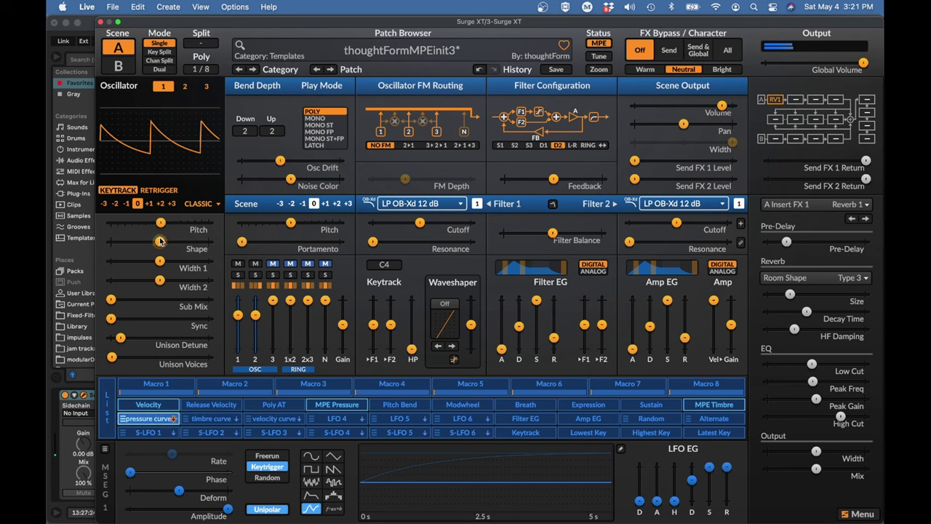
pyautogui.click(184, 86)
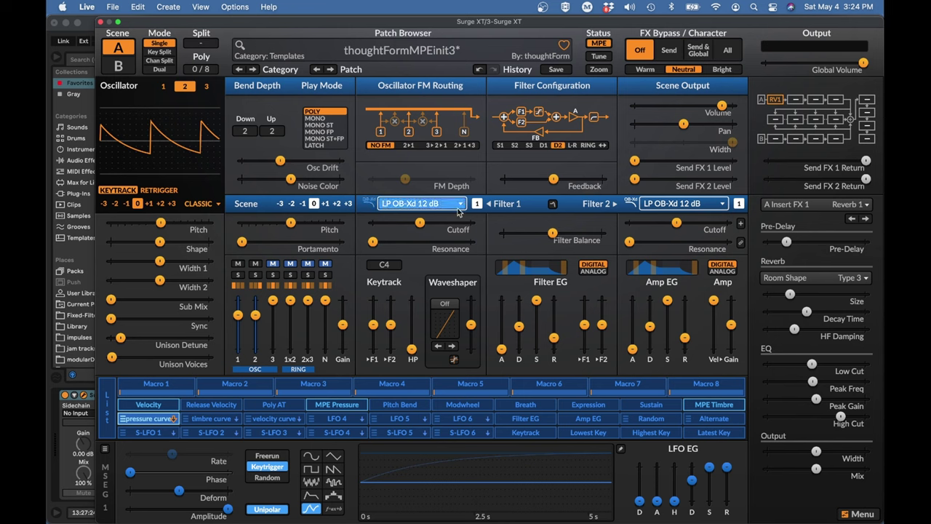
# - Make LFO 4 a looping, unipolar MSEG in the MSEG editor
pyautogui.click(338, 419)
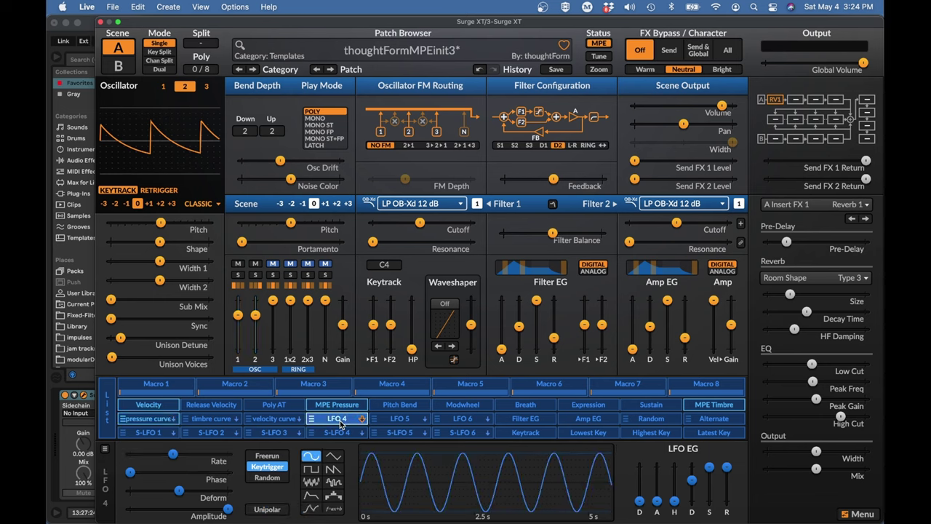
pyautogui.click(311, 509)
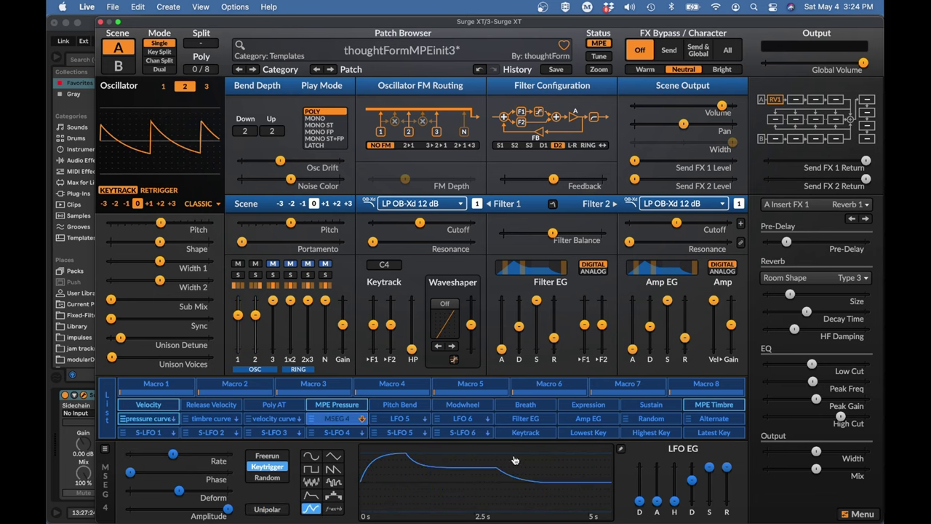
pyautogui.click(621, 448)
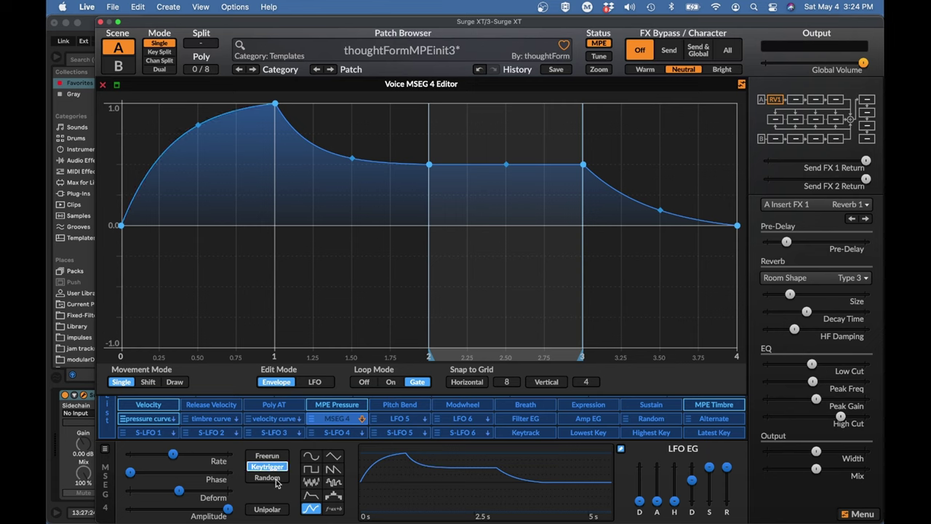
pyautogui.click(269, 509)
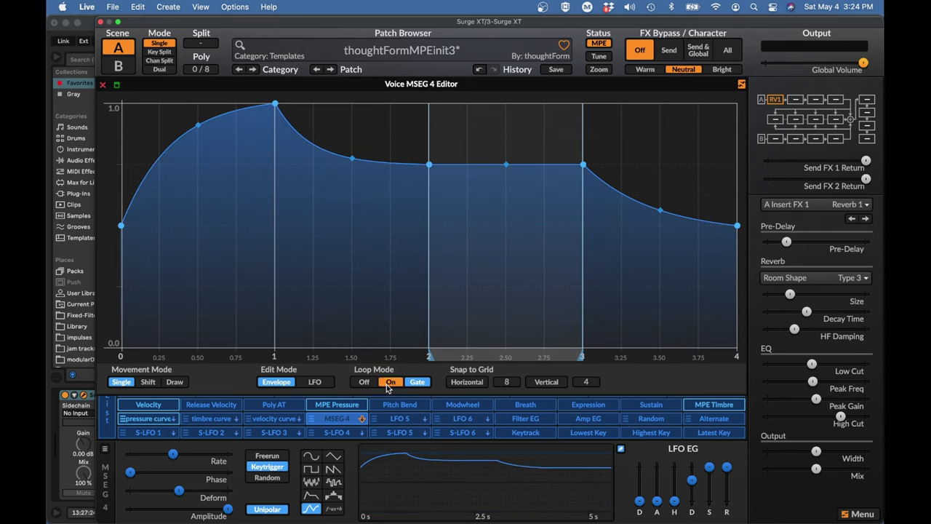
pyautogui.click(387, 387)
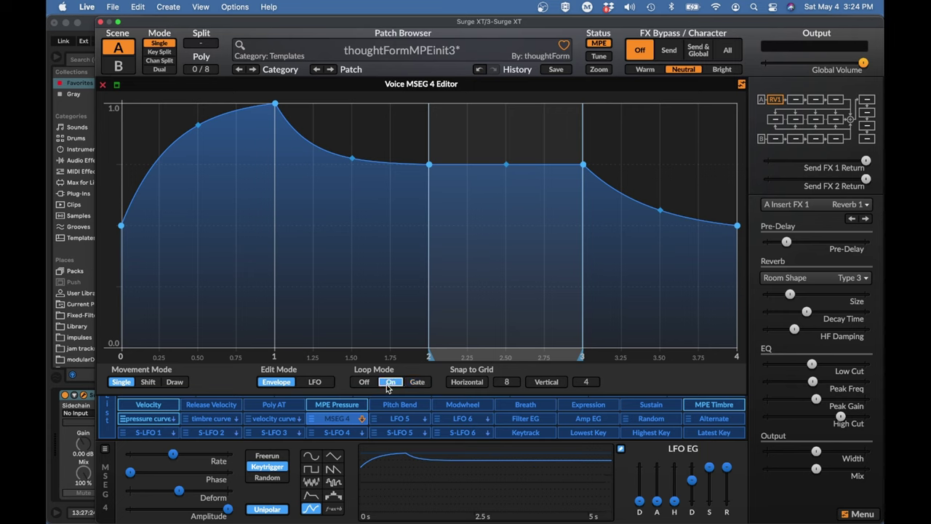
# - Reshape the MSEG: start at zero, first peak near 0.82, straighter rise
pyautogui.moveTo(121, 226); pyautogui.dragTo(120, 347)
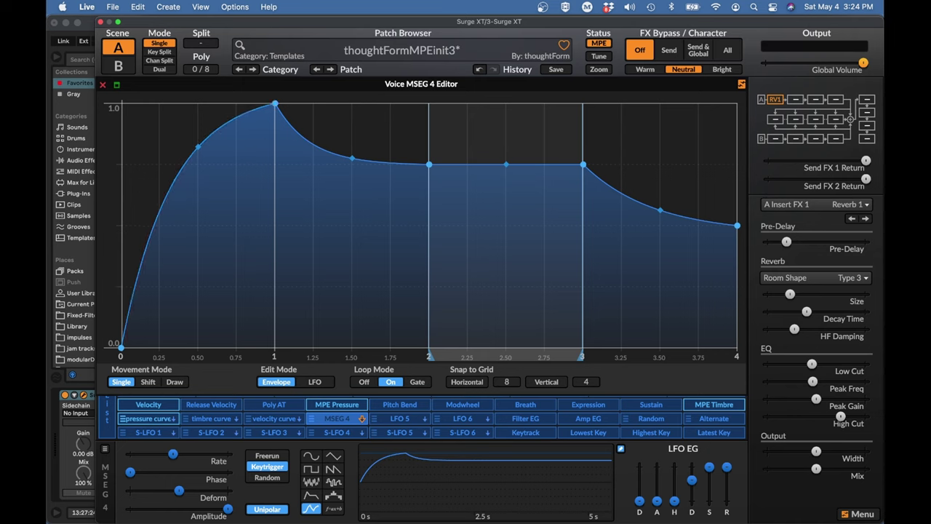
pyautogui.moveTo(274, 104); pyautogui.dragTo(274, 213)
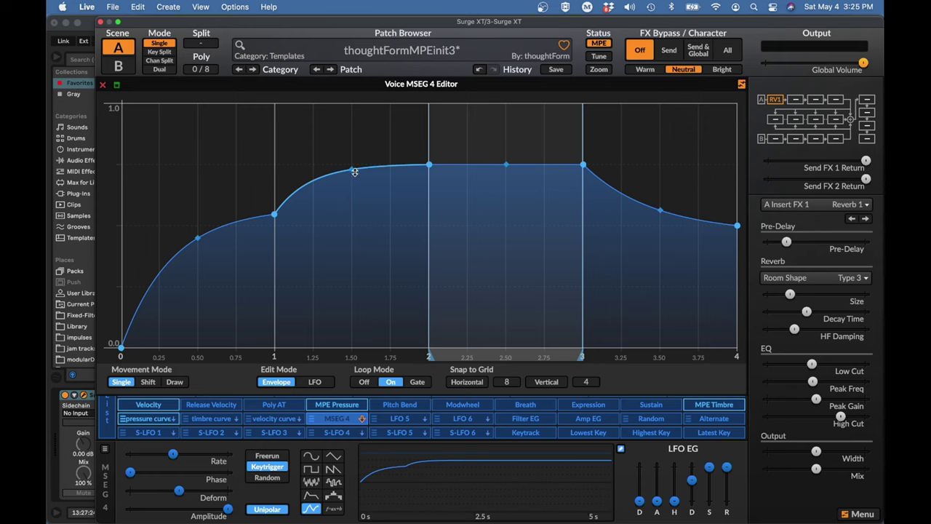
pyautogui.moveTo(351, 169); pyautogui.dragTo(352, 192)
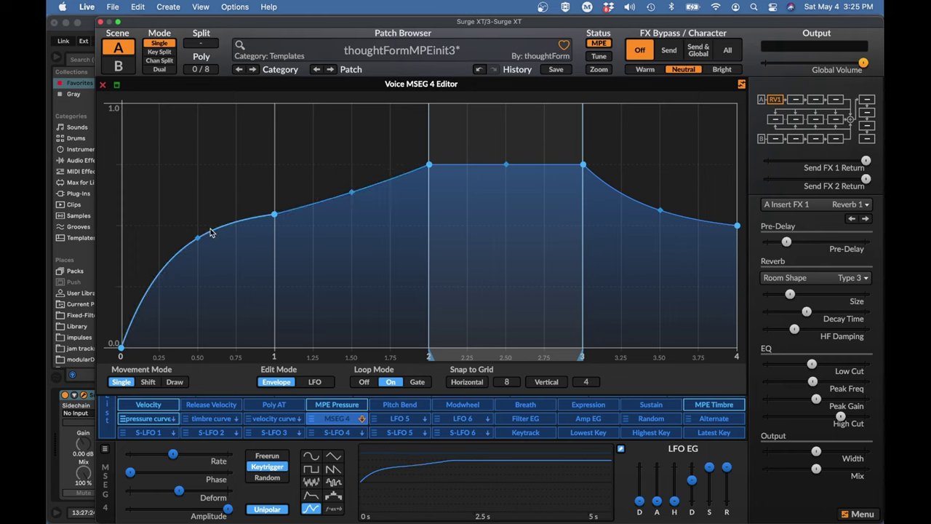
pyautogui.hotkey('alt', 'e')
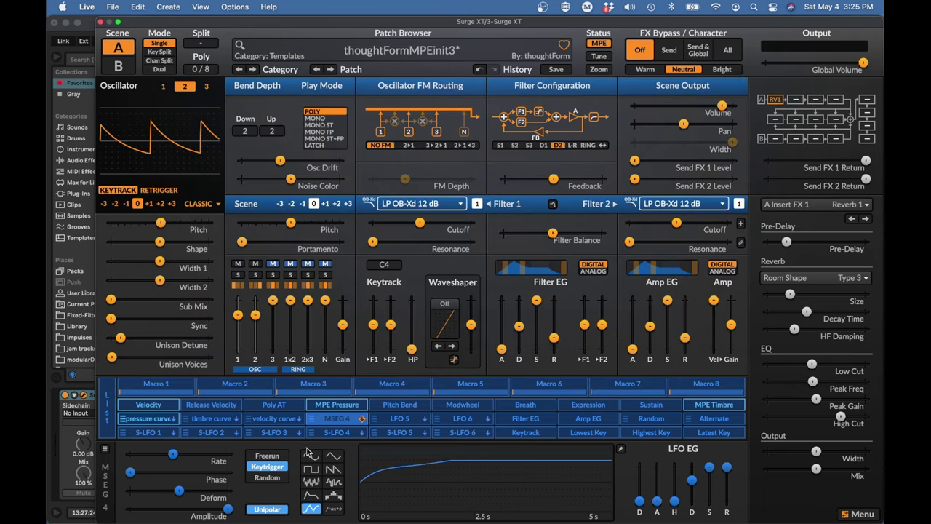
# - Rename the LFO 4 MSEG modulator to 'filter env'
pyautogui.rightClick(331, 420)
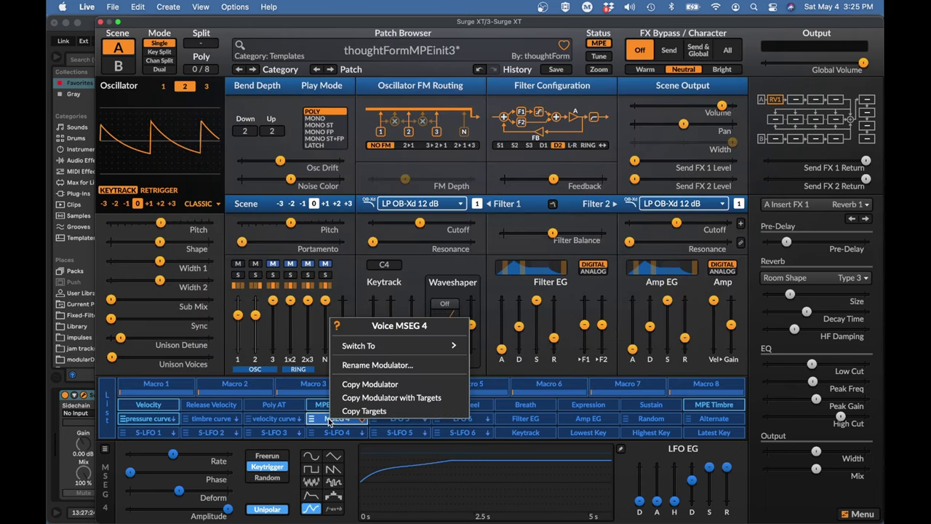
pyautogui.click(356, 365)
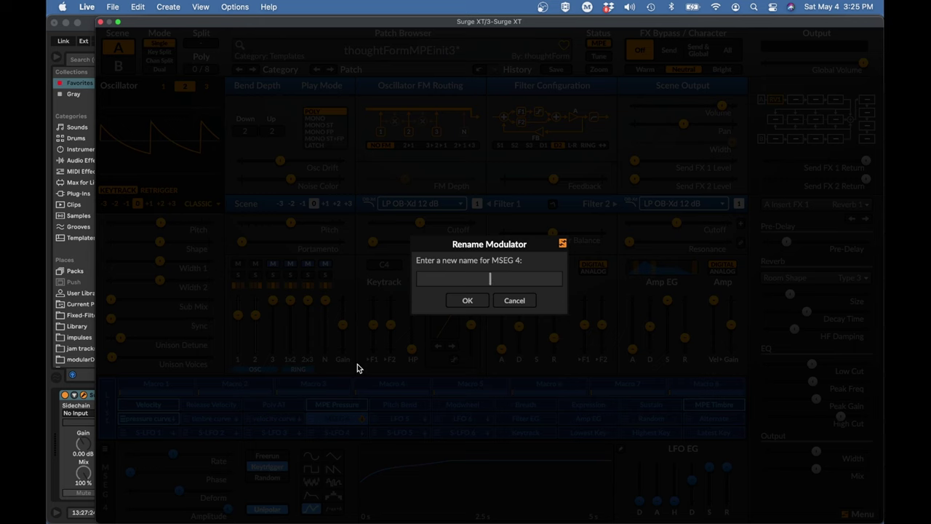
pyautogui.write('filter env')
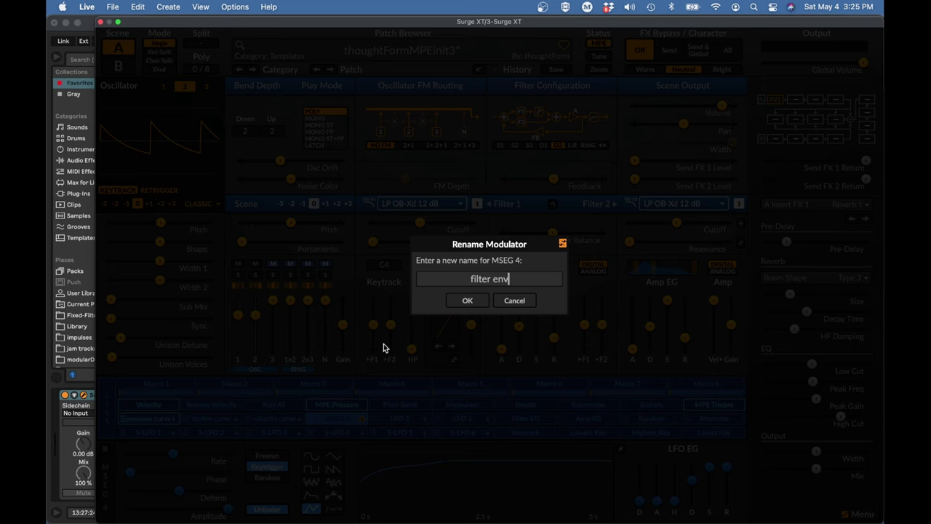
pyautogui.click(467, 301)
# - Copy the filter env modulator into the LFO 5 slot
pyautogui.rightClick(331, 421)
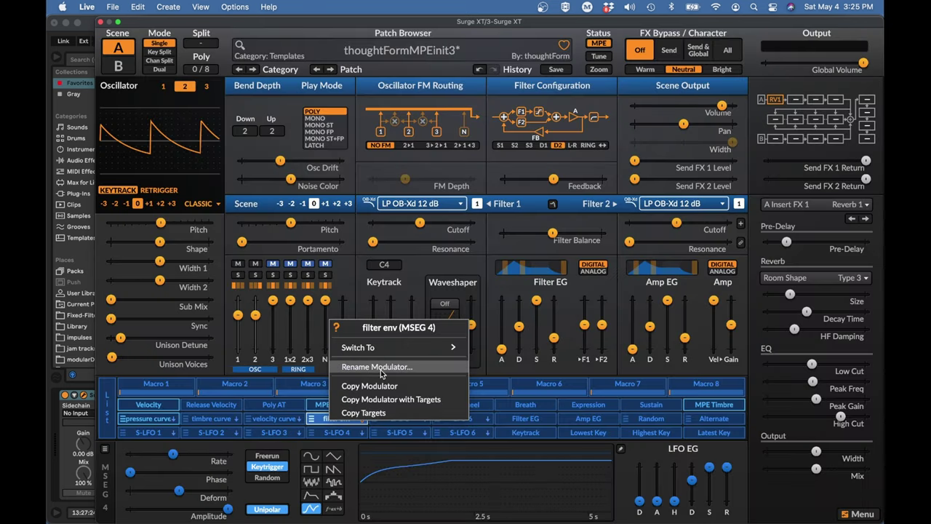
pyautogui.click(369, 386)
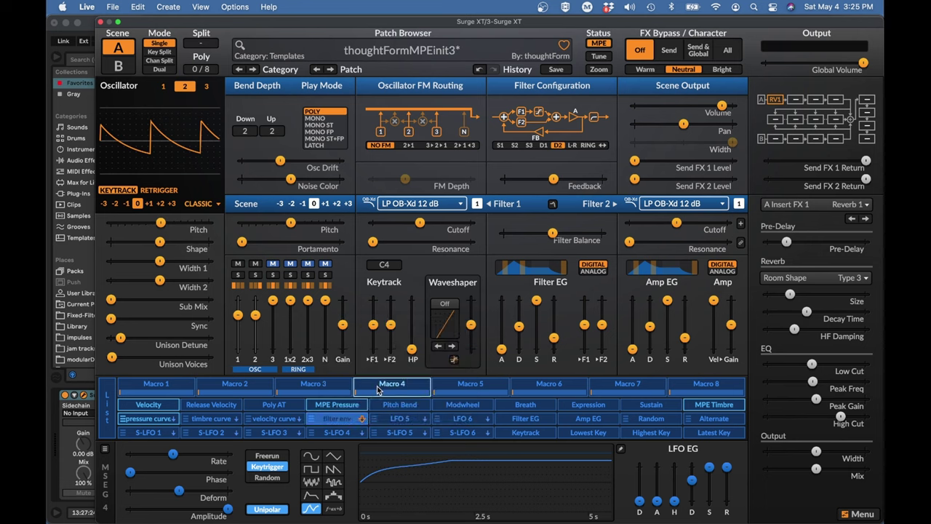
pyautogui.rightClick(399, 420)
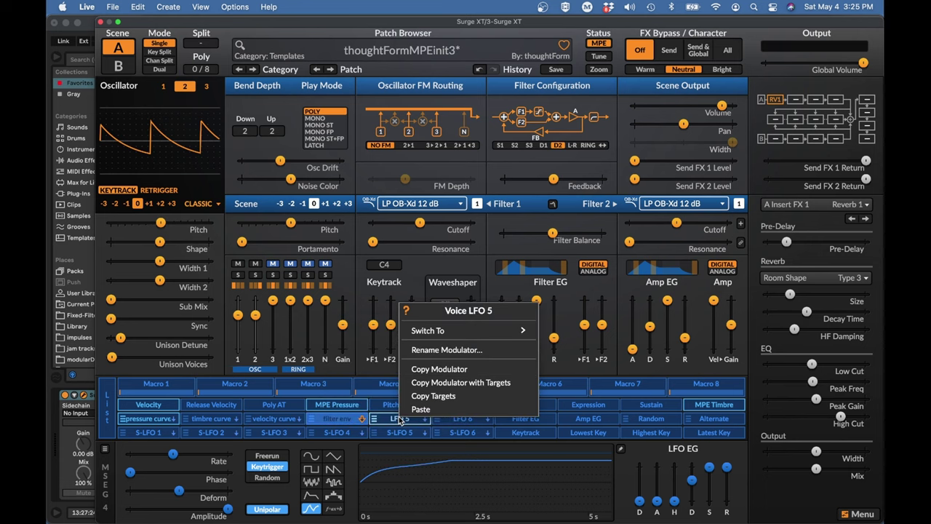
pyautogui.click(420, 409)
# - Rename the pasted LFO 5 modulator to 'amp env'
pyautogui.rightClick(407, 419)
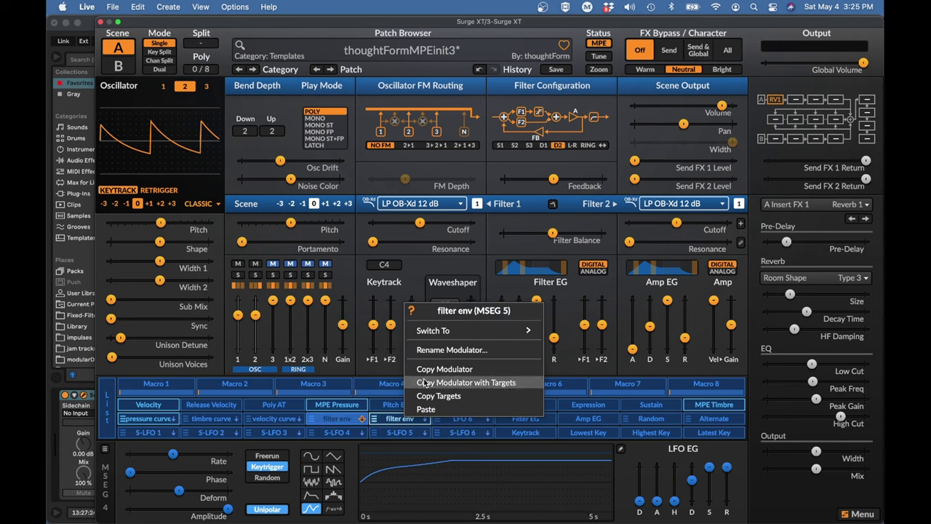
pyautogui.click(427, 350)
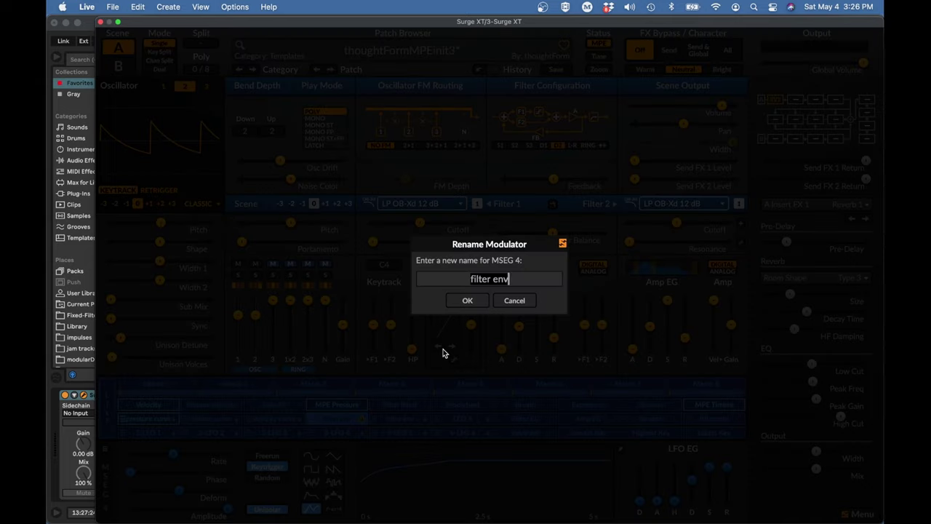
pyautogui.write('amp en')
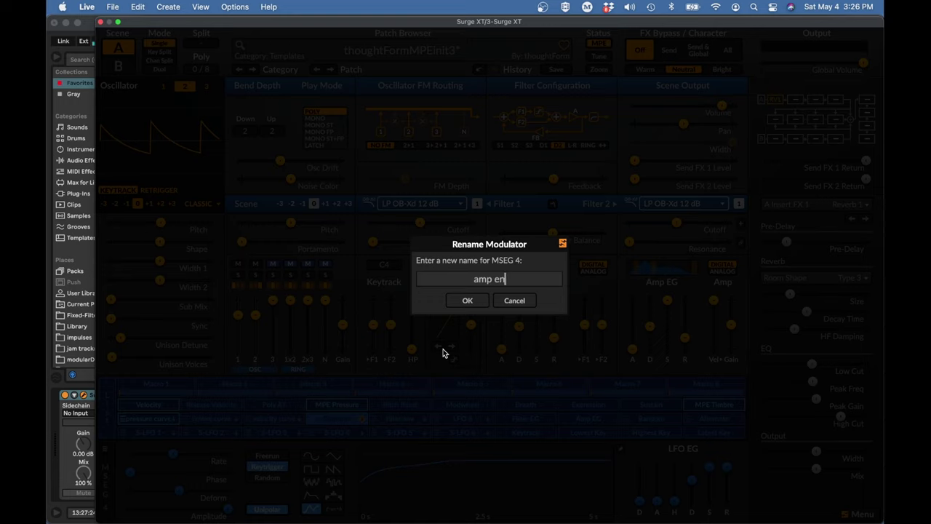
pyautogui.write('v')
pyautogui.press('Return')
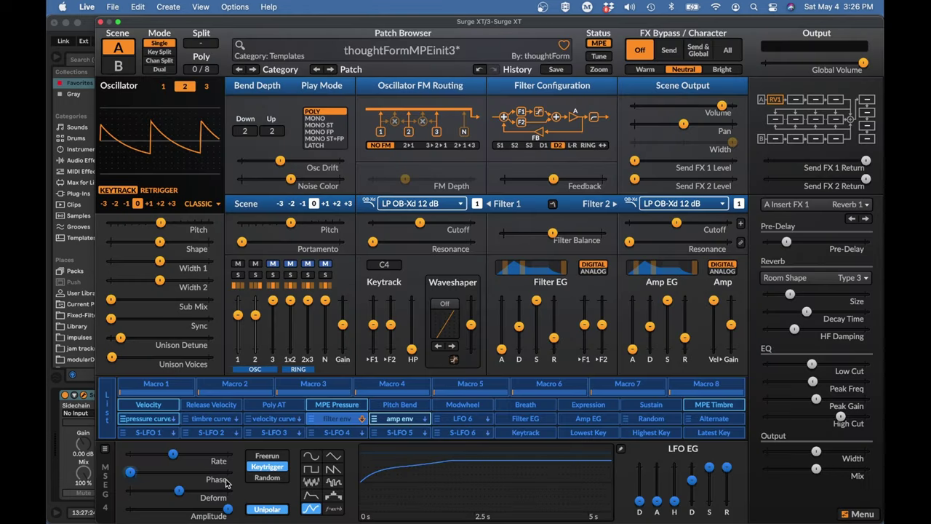
# - Lower the filter env's amplitude and modulate it by the velocity curve
pyautogui.click(342, 421)
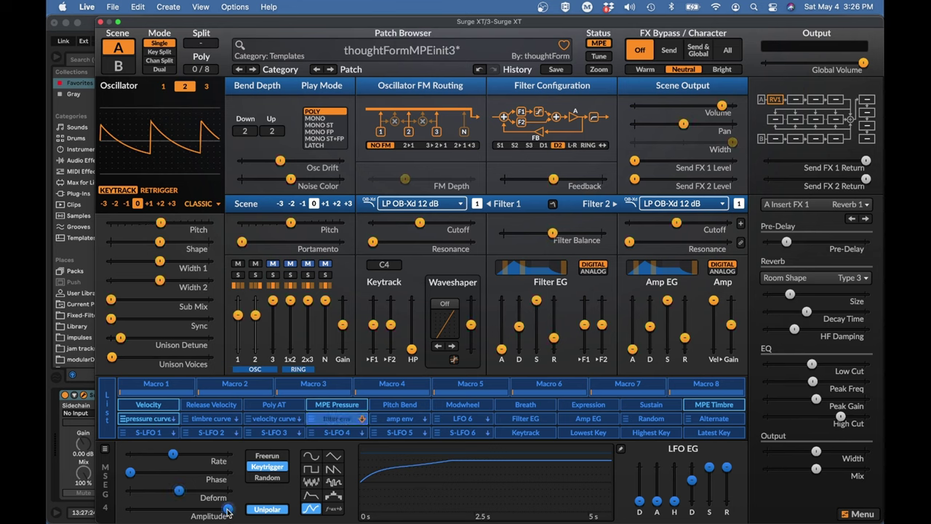
pyautogui.moveTo(228, 508); pyautogui.dragTo(130, 509)
pyautogui.rightClick(129, 511)
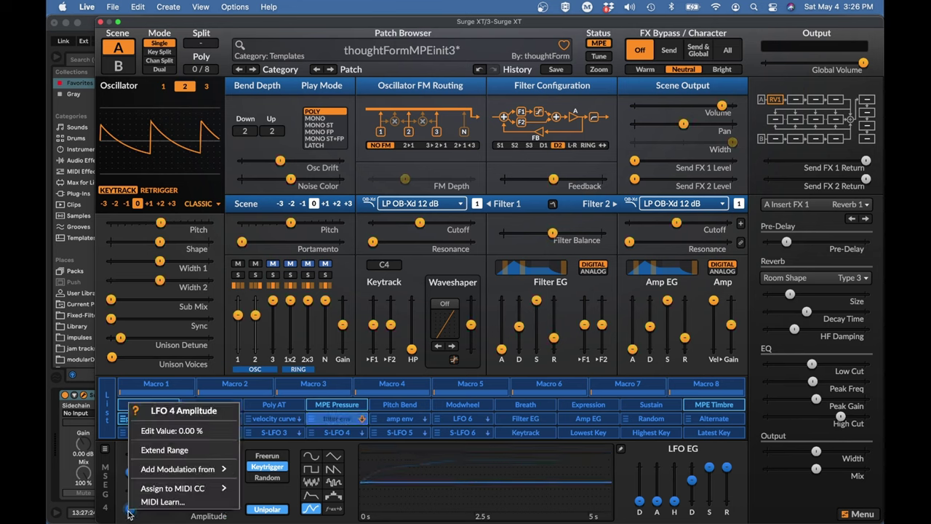
pyautogui.moveTo(166, 469)
pyautogui.moveTo(289, 414)
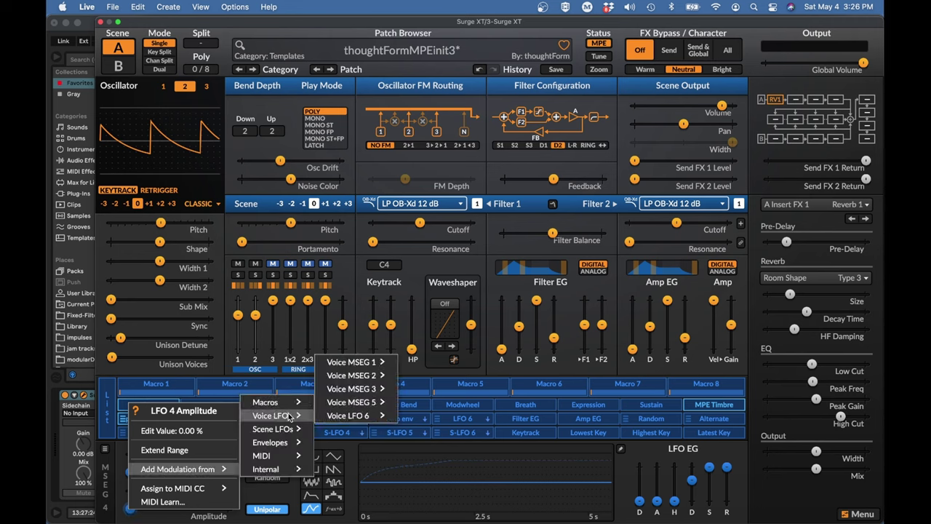
pyautogui.moveTo(356, 376)
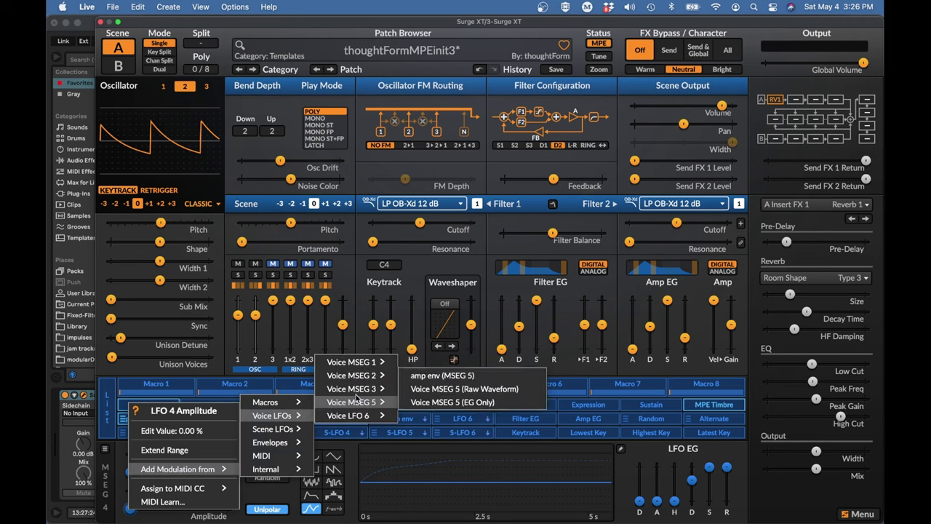
pyautogui.moveTo(357, 401)
pyautogui.click(429, 367)
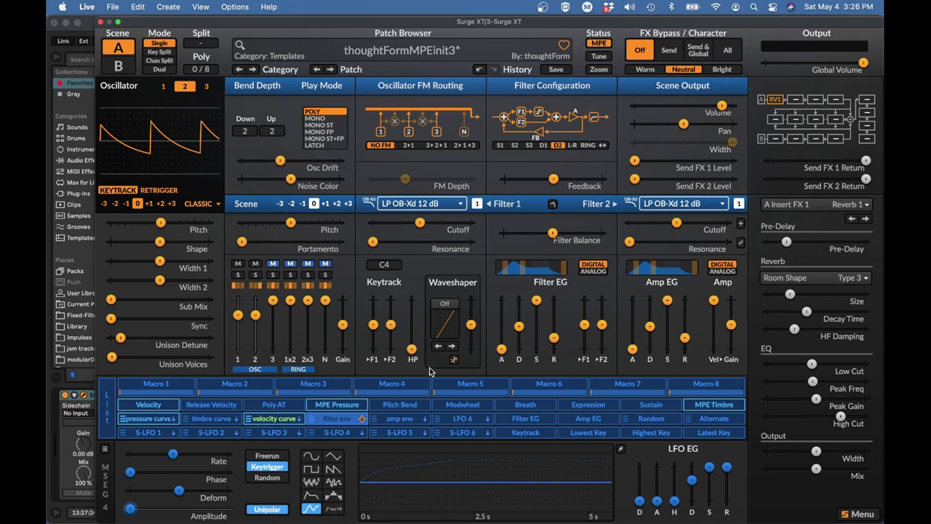
# - Turn the amp env's amplitude to zero and add velocity curve modulation at amount 99
pyautogui.click(390, 421)
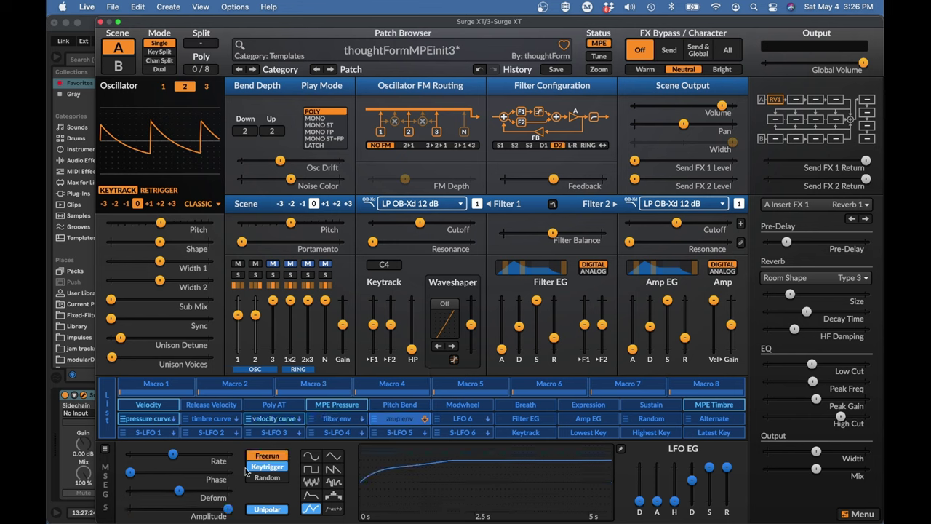
pyautogui.moveTo(227, 512); pyautogui.dragTo(129, 509)
pyautogui.rightClick(130, 509)
pyautogui.moveTo(179, 468)
pyautogui.moveTo(271, 415)
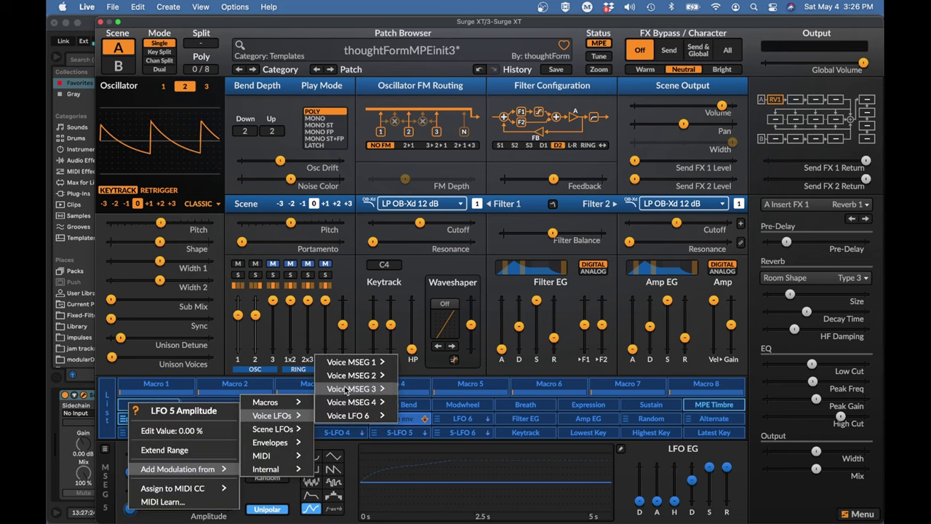
pyautogui.moveTo(347, 390)
pyautogui.click(411, 357)
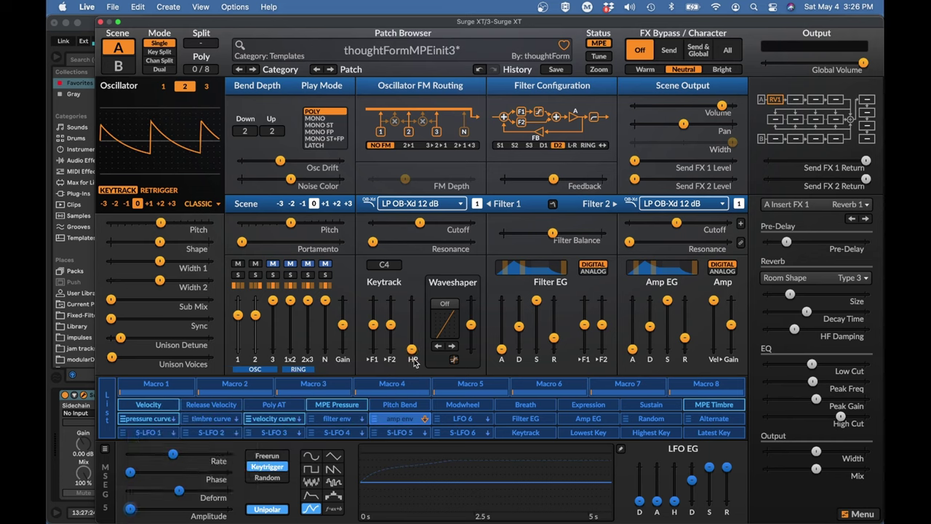
pyautogui.write('99')
pyautogui.press('Return')
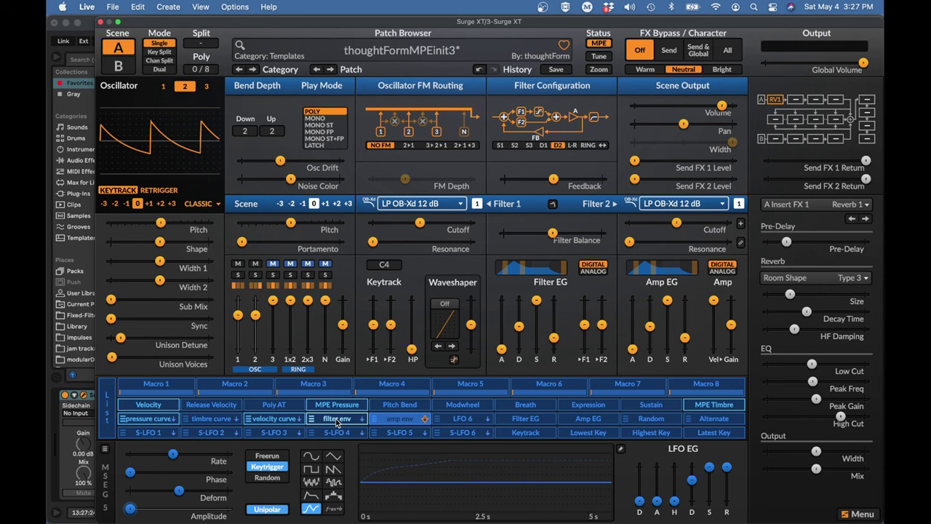
# - Give filter env upward modulation depth on the Filter 1 and Filter 2 cutoffs, then view the CS-80 brochure
pyautogui.click(337, 420)
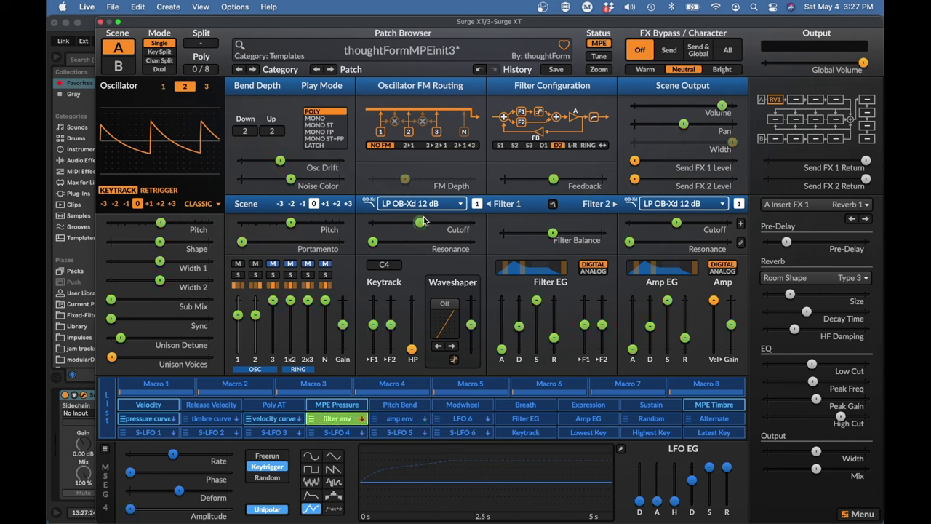
pyautogui.moveTo(420, 222); pyautogui.dragTo(442, 222)
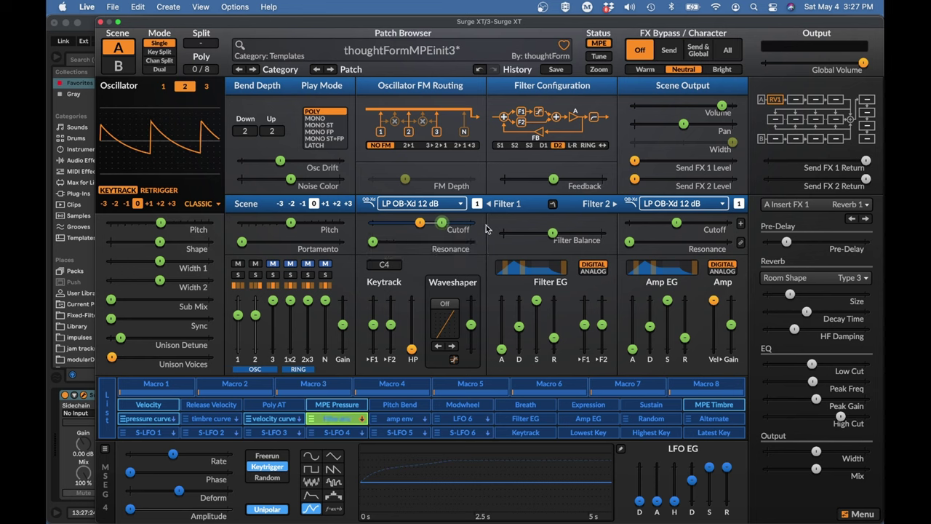
pyautogui.moveTo(678, 222); pyautogui.dragTo(698, 222)
pyautogui.moveTo(698, 221)
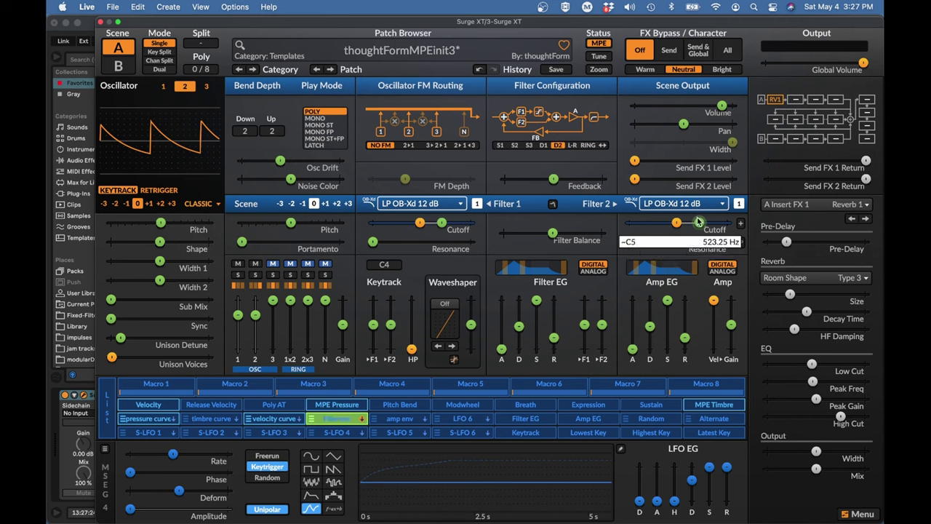
pyautogui.moveTo(698, 222); pyautogui.dragTo(698, 222)
pyautogui.moveTo(698, 221)
pyautogui.press('super+Tab')
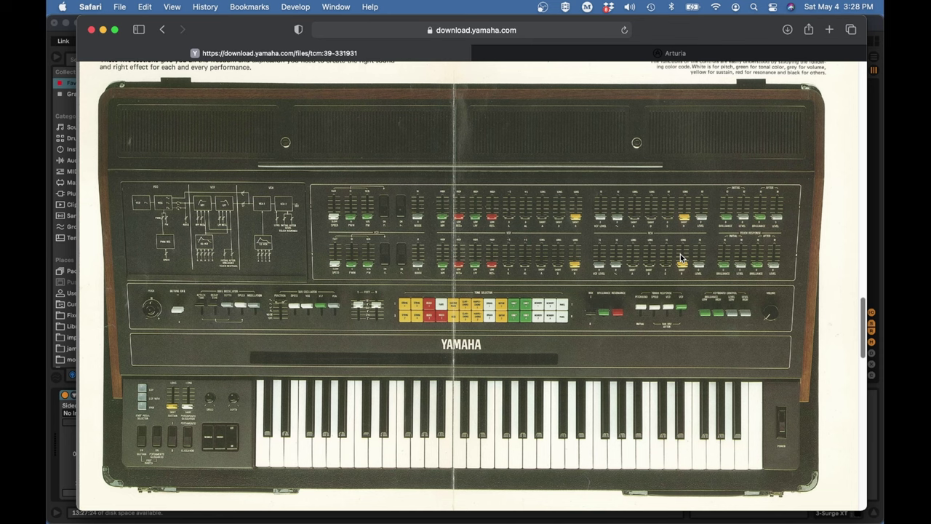
pyautogui.press('super+Tab')
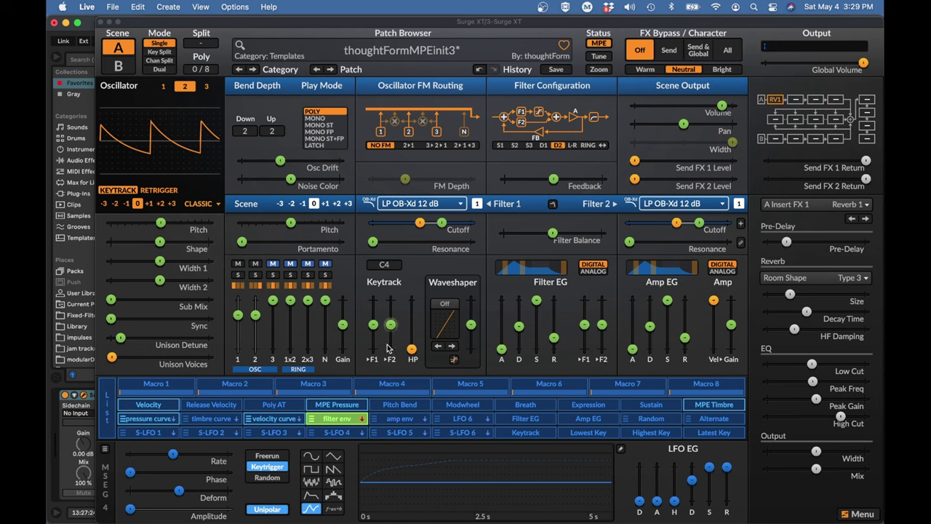
# - Nudge the filter env's Filter 2 cutoff depth slightly deeper, then deselect filter env
pyautogui.moveTo(443, 222)
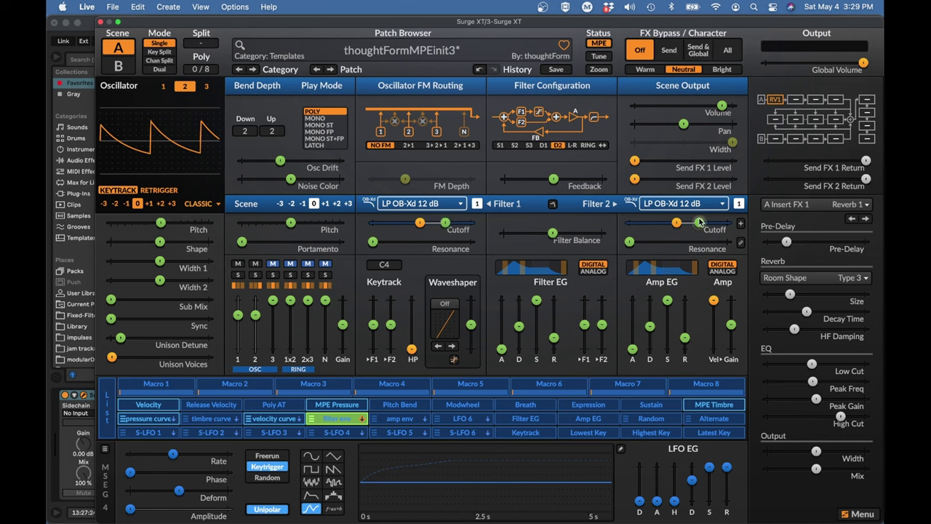
pyautogui.moveTo(700, 222); pyautogui.dragTo(704, 222)
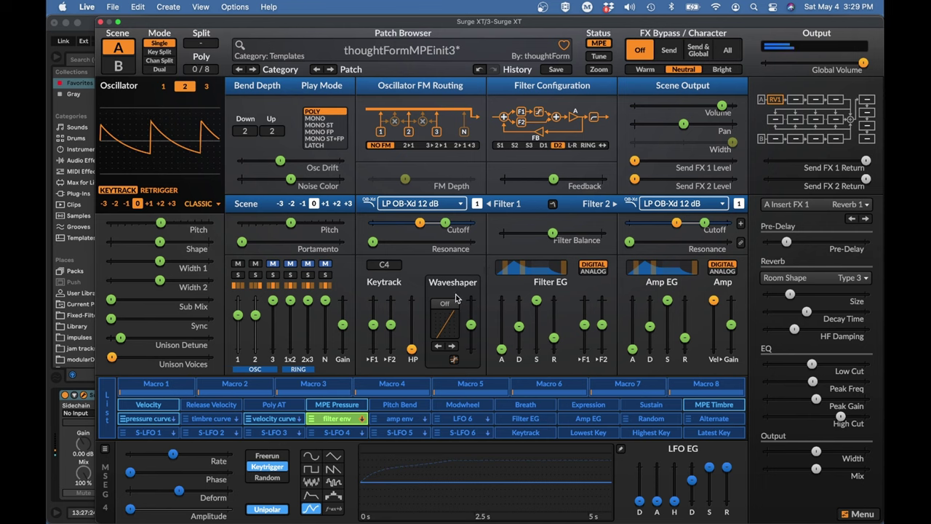
pyautogui.click(325, 420)
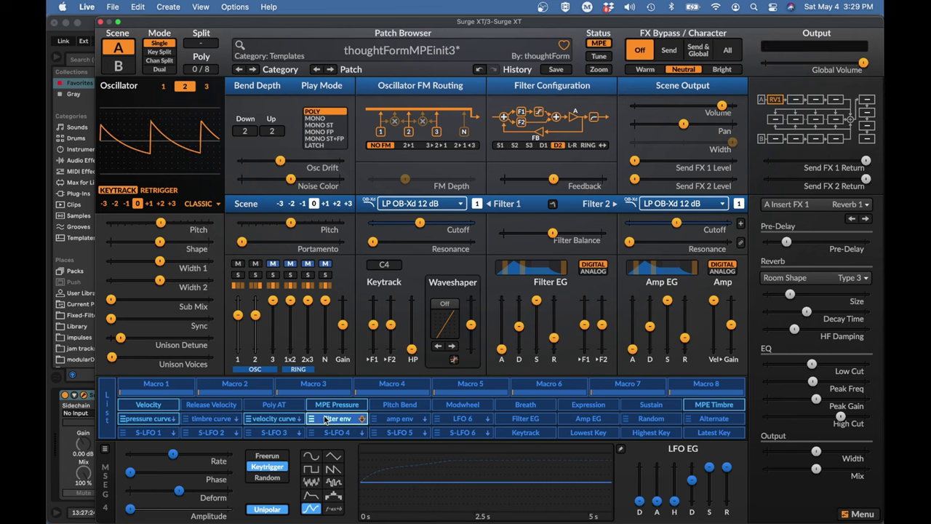
# - Lower Osc 1's mix level to about -15 dB and have amp env modulate it upward
pyautogui.moveTo(237, 317)
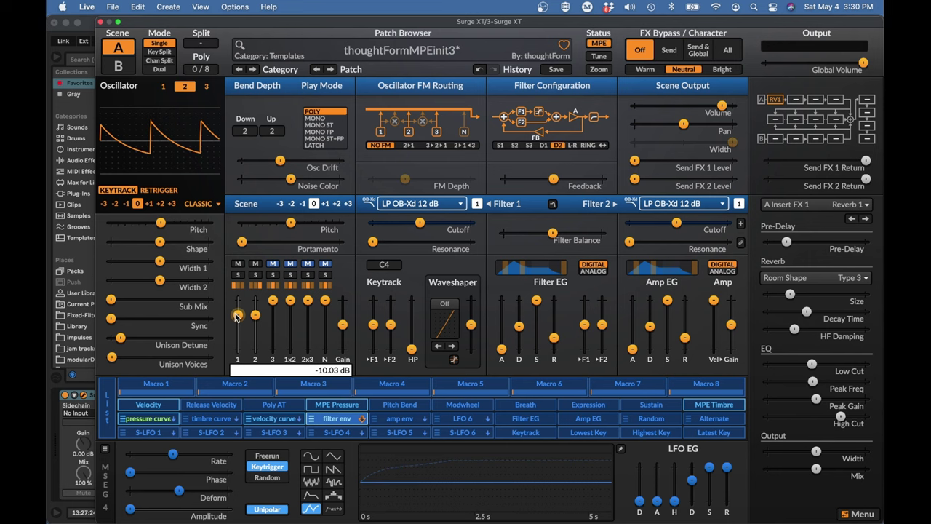
pyautogui.moveTo(237, 317); pyautogui.dragTo(254, 321)
pyautogui.moveTo(254, 317)
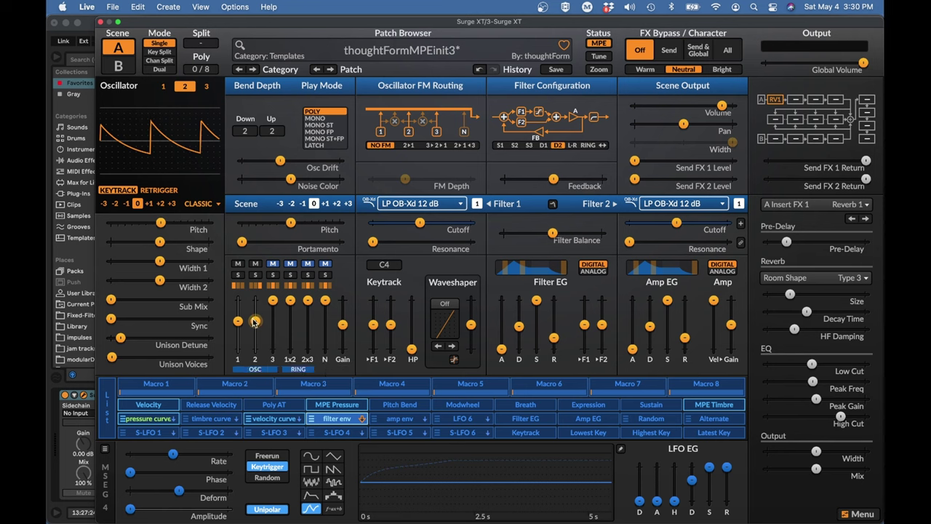
pyautogui.click(399, 419)
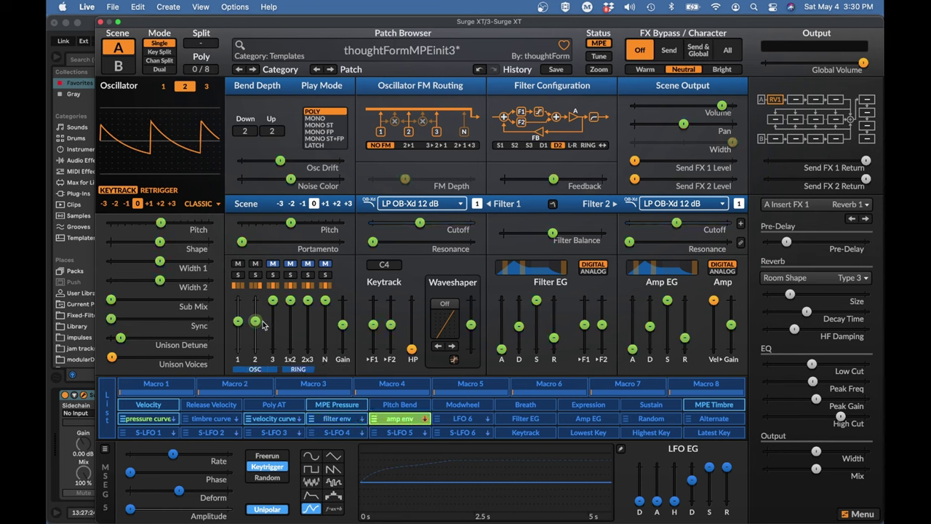
pyautogui.moveTo(230, 317); pyautogui.dragTo(254, 323)
# - Assign pressure curve to raise Filter 1 cutoff toward about 2000 Hz and Filter 2 cutoff as well
pyautogui.click(145, 420)
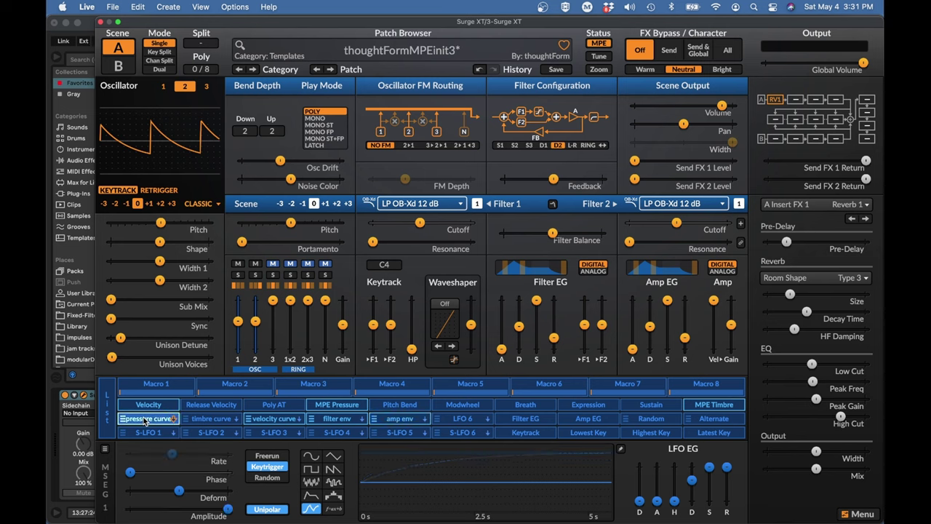
pyautogui.click(147, 420)
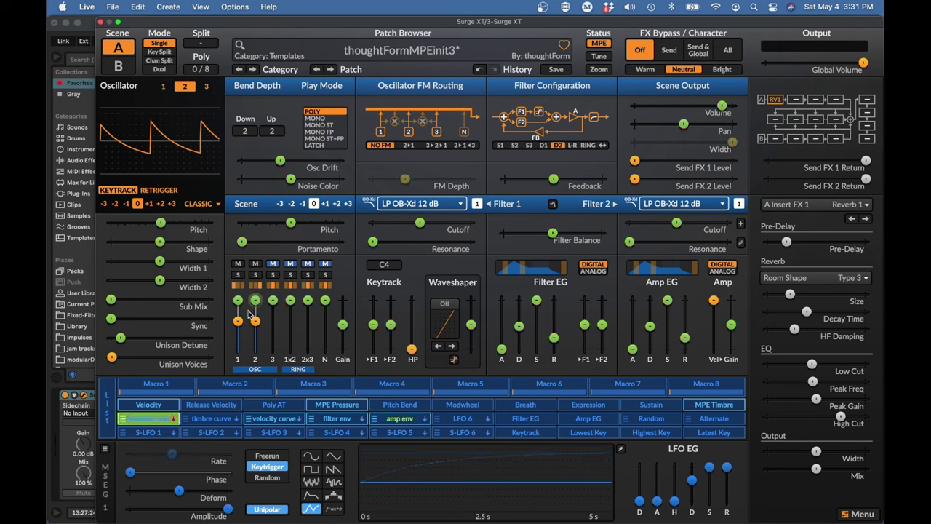
pyautogui.moveTo(420, 223)
pyautogui.click(420, 223)
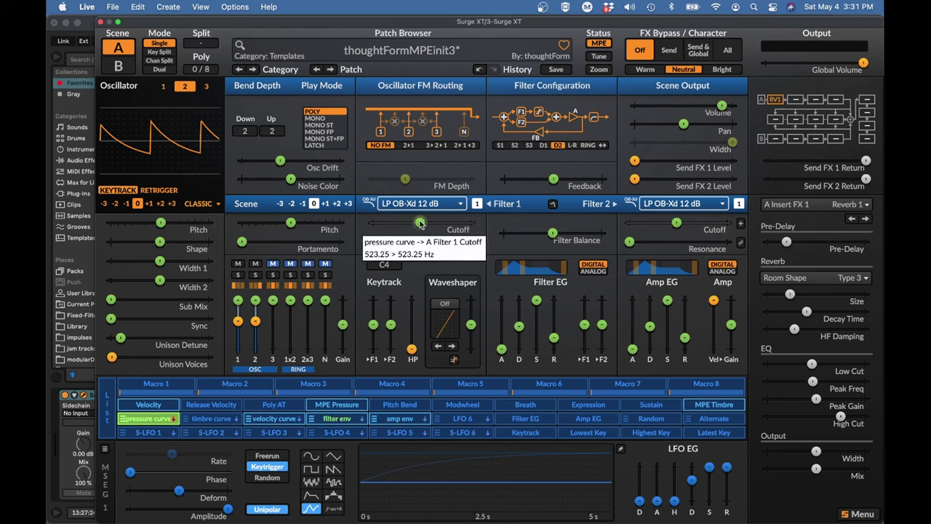
pyautogui.moveTo(420, 223); pyautogui.dragTo(436, 223)
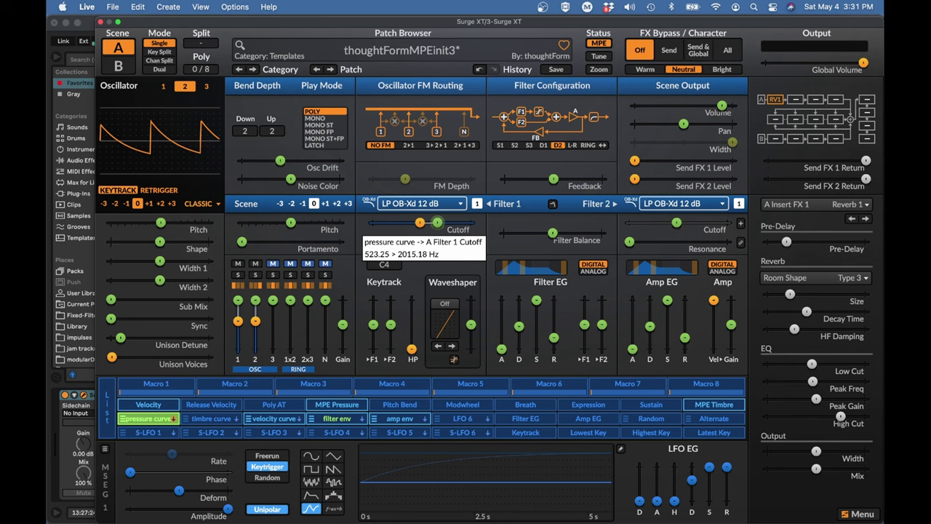
pyautogui.moveTo(436, 223); pyautogui.dragTo(435, 222)
pyautogui.moveTo(677, 222); pyautogui.dragTo(693, 221)
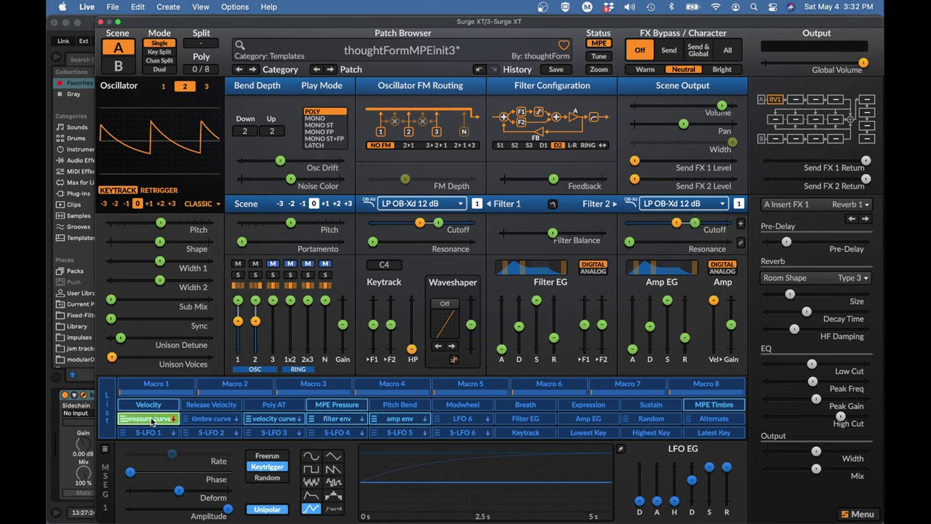
# - Deepen both pressure cutoff sweeps, then lower the base cutoffs, Filter 2 to about 323 Hz
pyautogui.moveTo(439, 229); pyautogui.dragTo(445, 228)
pyautogui.moveTo(694, 222); pyautogui.dragTo(701, 222)
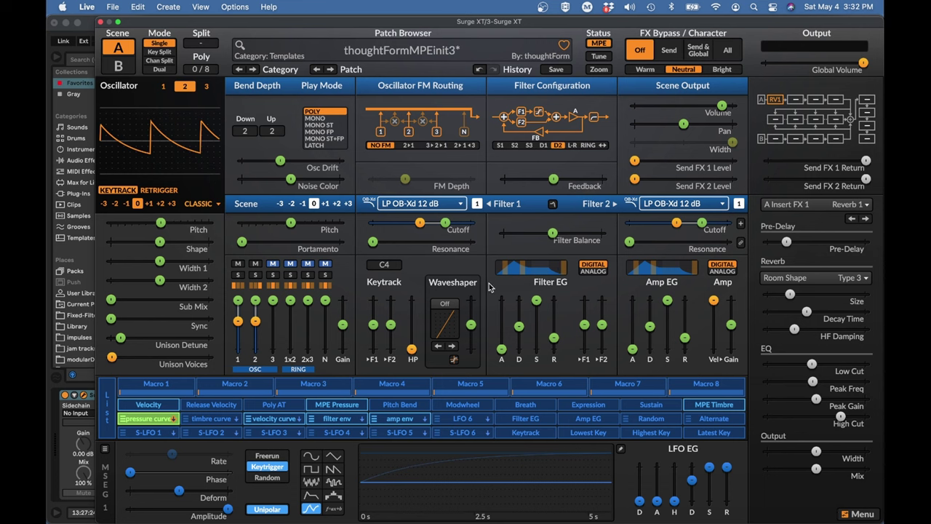
pyautogui.click(144, 419)
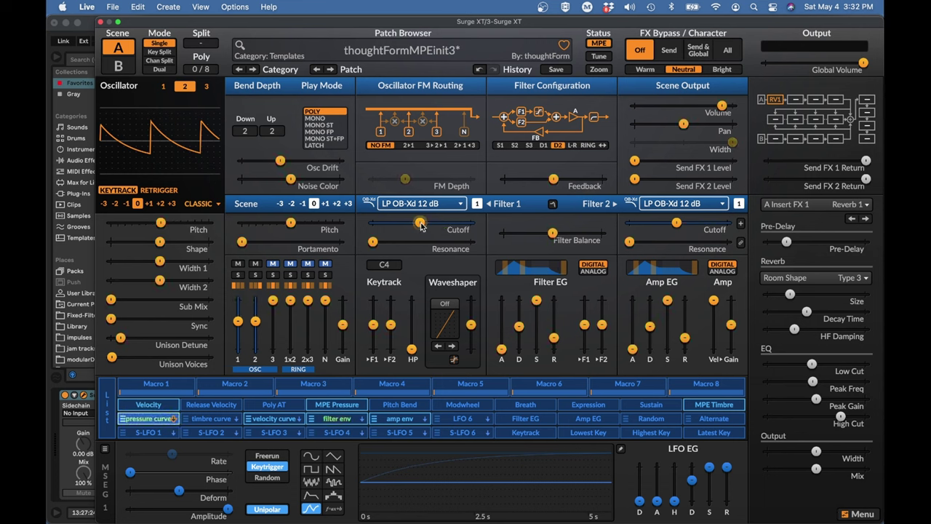
pyautogui.moveTo(420, 226)
pyautogui.moveTo(420, 227); pyautogui.dragTo(408, 226)
pyautogui.moveTo(676, 223); pyautogui.dragTo(668, 222)
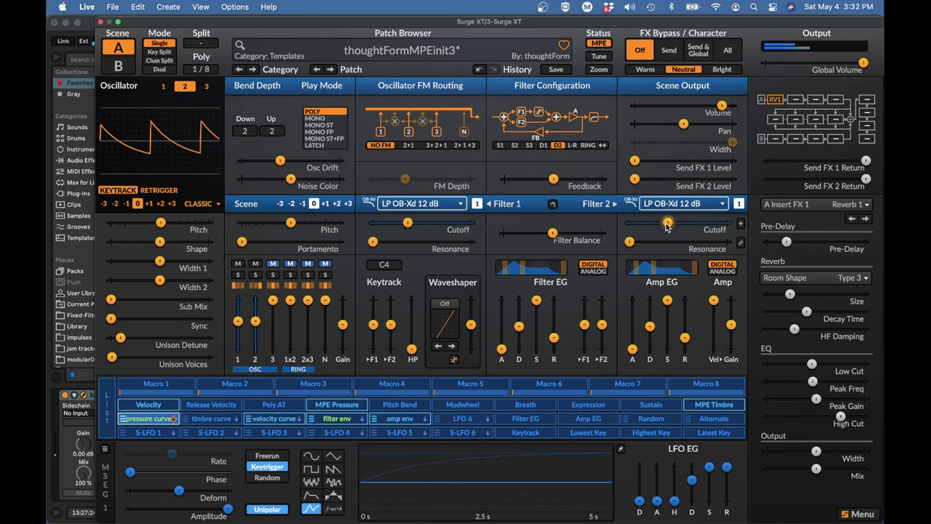
# - Set the pressure curve sweeps on Filter 1 cutoff to 3172 Hz and on Filter 2 cutoff
pyautogui.click(148, 418)
pyautogui.moveTo(407, 222); pyautogui.dragTo(443, 222)
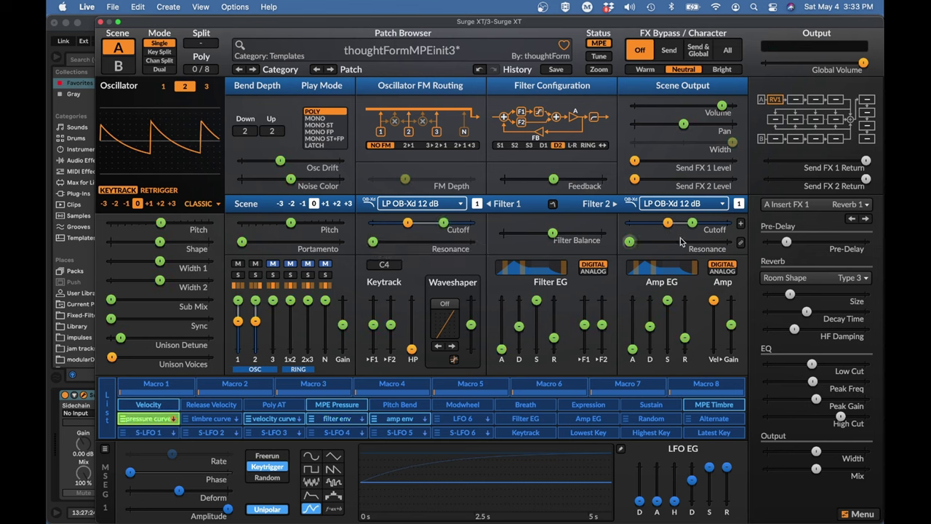
pyautogui.moveTo(691, 222); pyautogui.dragTo(698, 221)
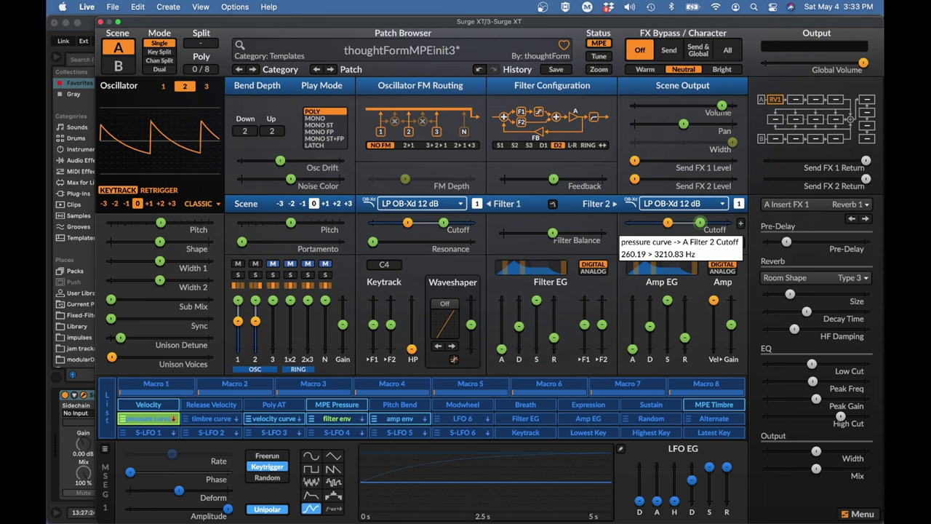
pyautogui.click(148, 419)
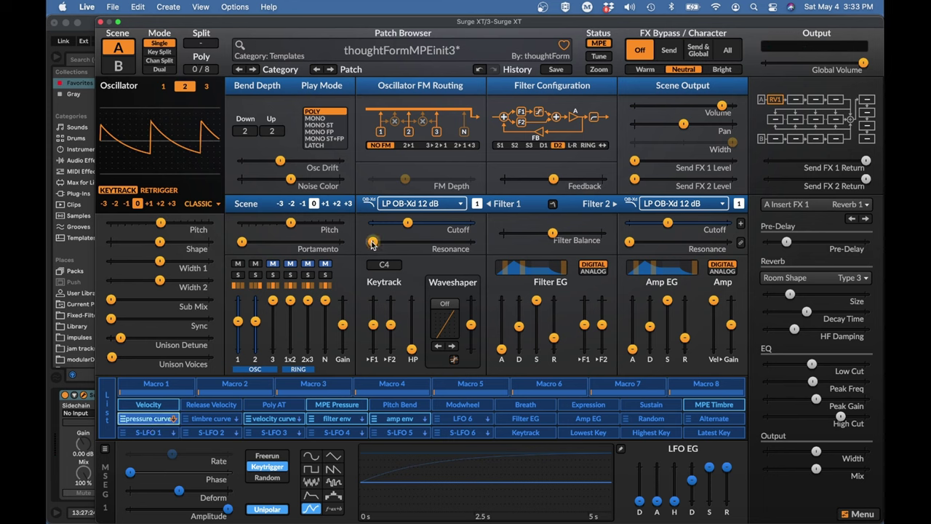
# - Add matching resonance to Filter 1 and Filter 2, then bring up the Yamaha brochure
pyautogui.moveTo(372, 242); pyautogui.dragTo(388, 241)
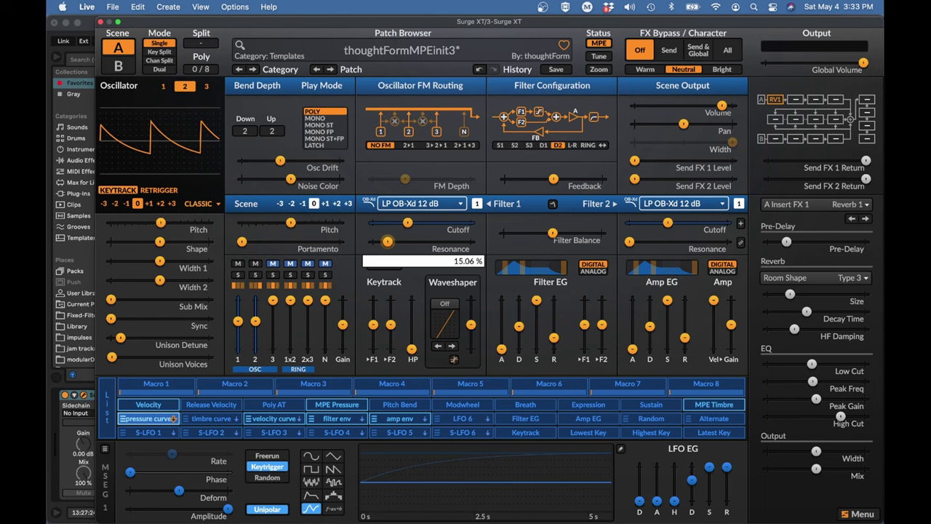
pyautogui.moveTo(629, 242); pyautogui.dragTo(645, 241)
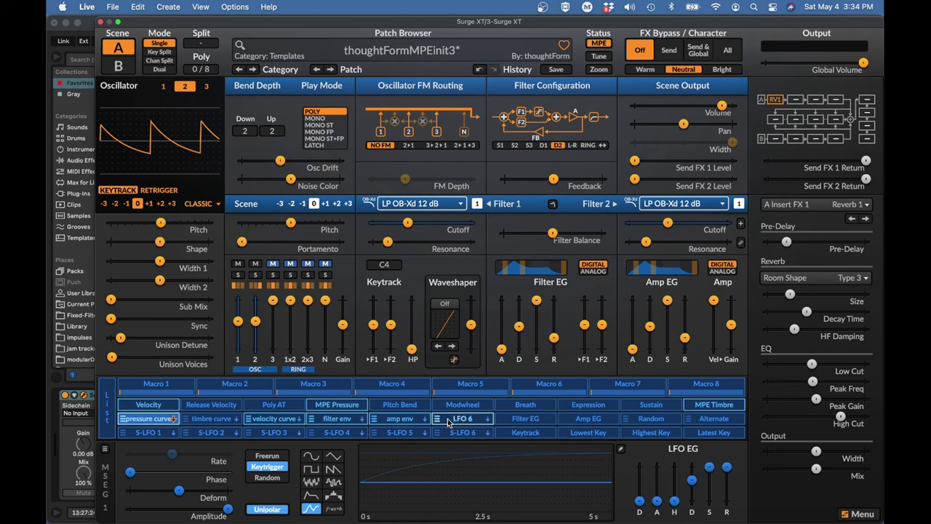
pyautogui.press('super+Tab')
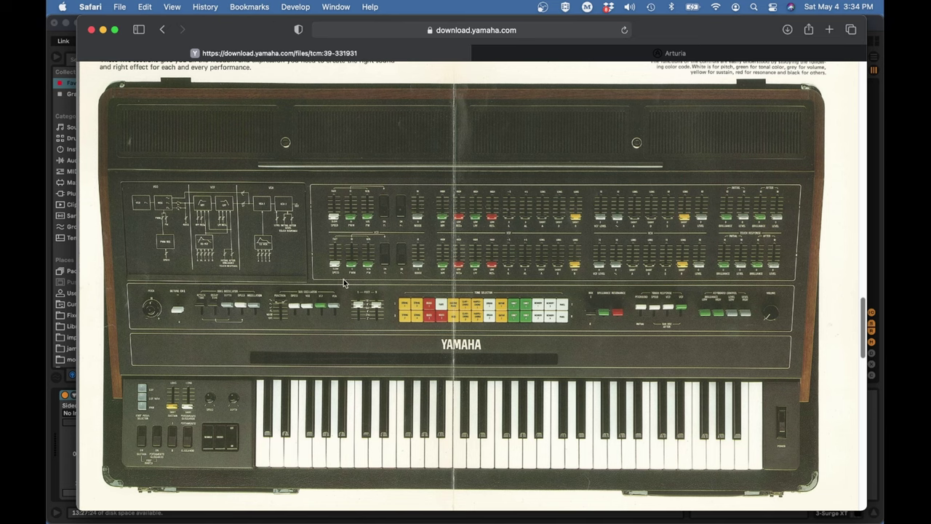
# - Zoom into and pan across the CS-80 brochure's front panel, then return to Surge XT
pyautogui.scroll(1, 338, 294)
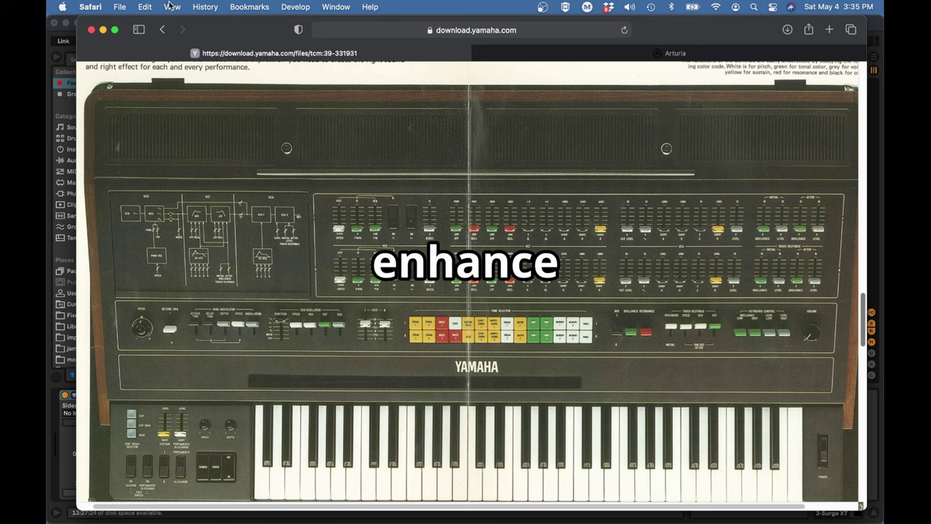
pyautogui.scroll(5, 254, 172)
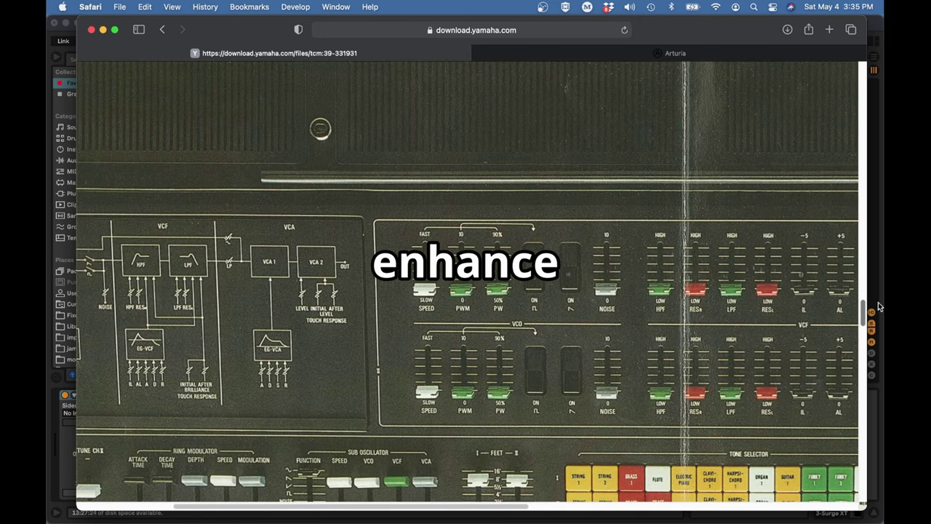
pyautogui.moveTo(862, 306); pyautogui.dragTo(863, 320)
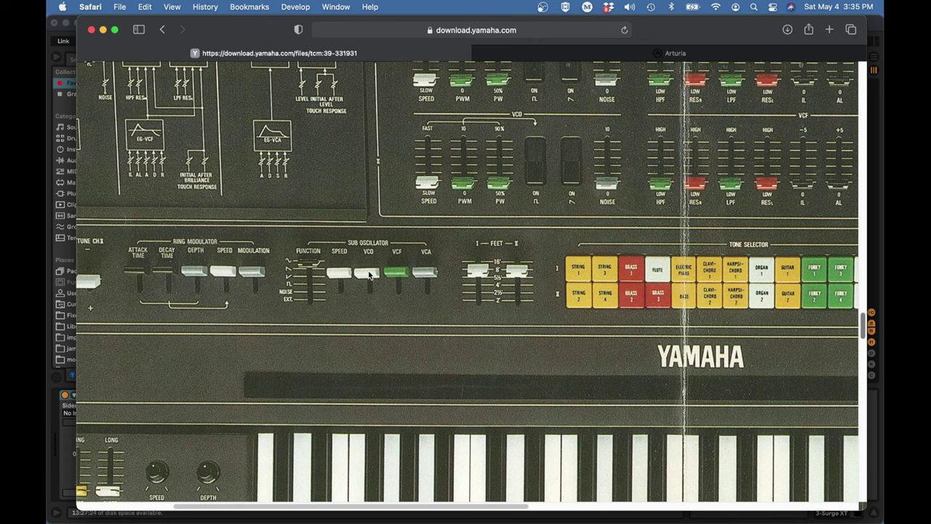
pyautogui.moveTo(446, 500)
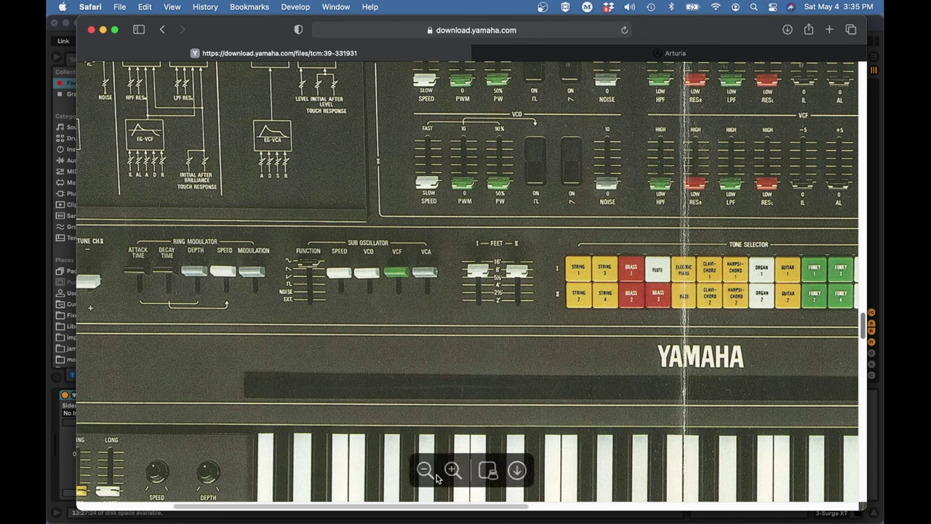
pyautogui.moveTo(445, 501); pyautogui.dragTo(648, 478)
pyautogui.hscroll(10, 648, 478)
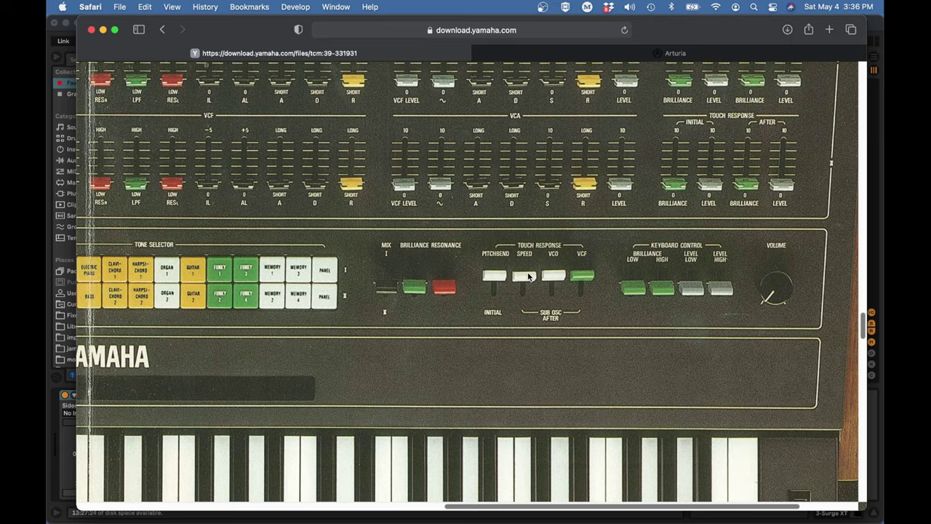
pyautogui.press('super+Tab')
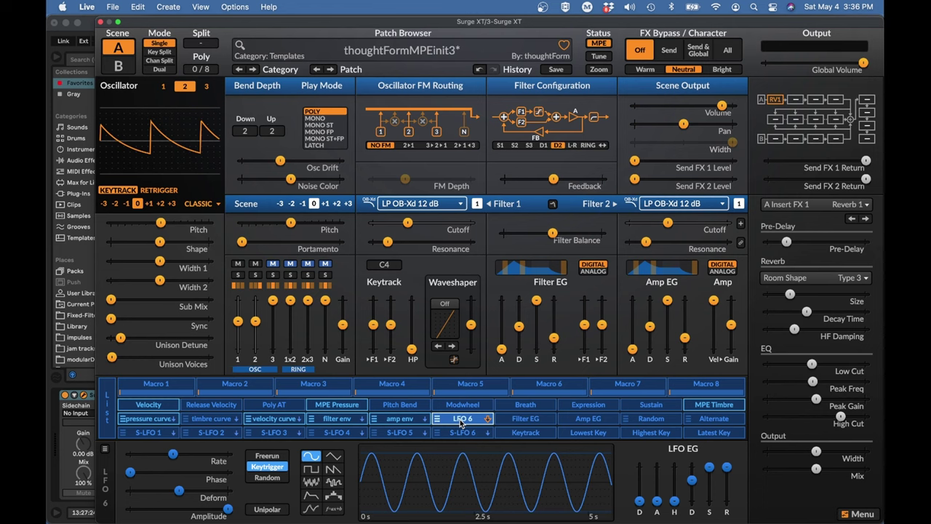
# - Add slight LFO 6 vibrato to oscillator 2's pitch
pyautogui.click(461, 420)
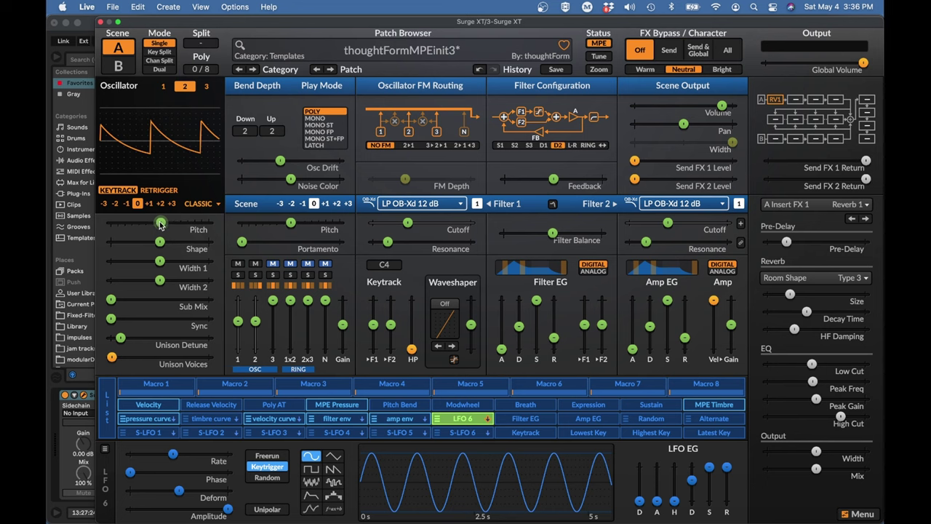
pyautogui.moveTo(162, 224); pyautogui.dragTo(162, 222)
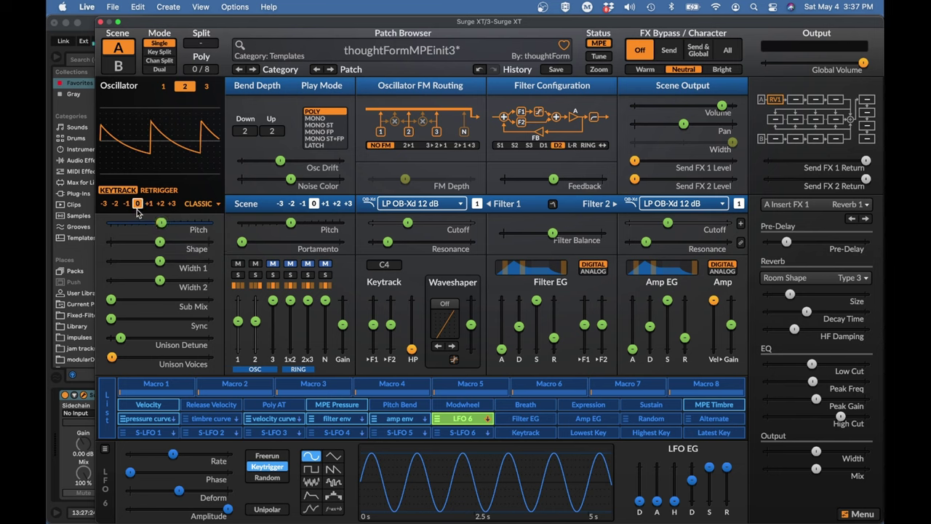
pyautogui.click(163, 86)
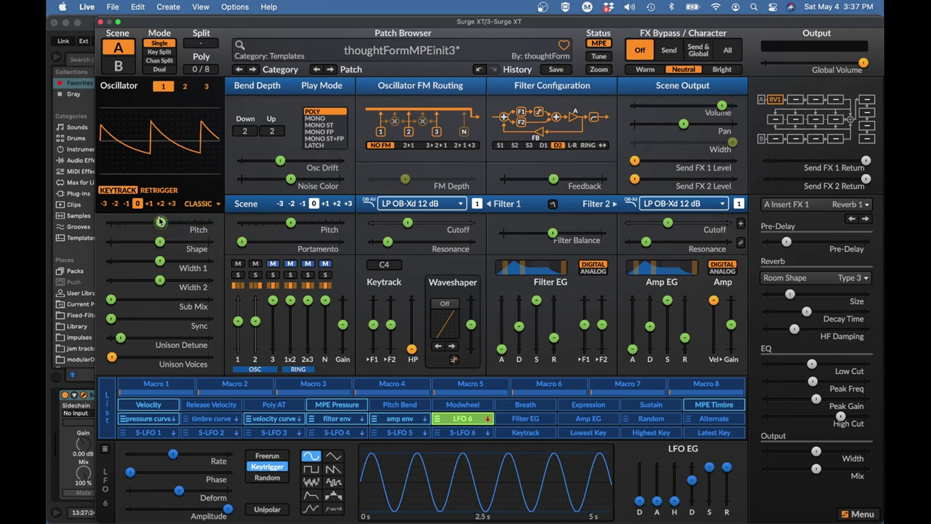
pyautogui.click(468, 418)
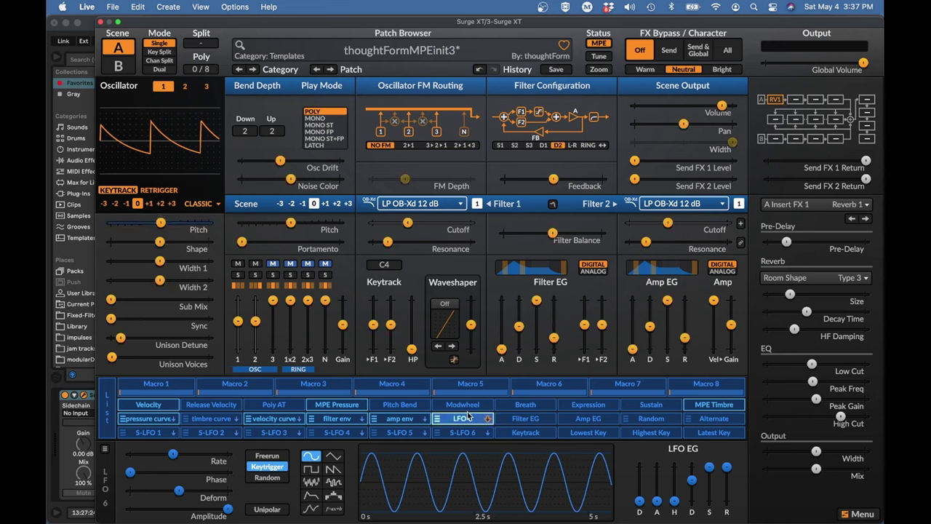
# - Check both oscillators' LFO 6 pitch modulation and reset one oscillator's pitch to 0 semitones
pyautogui.rightClick(162, 227)
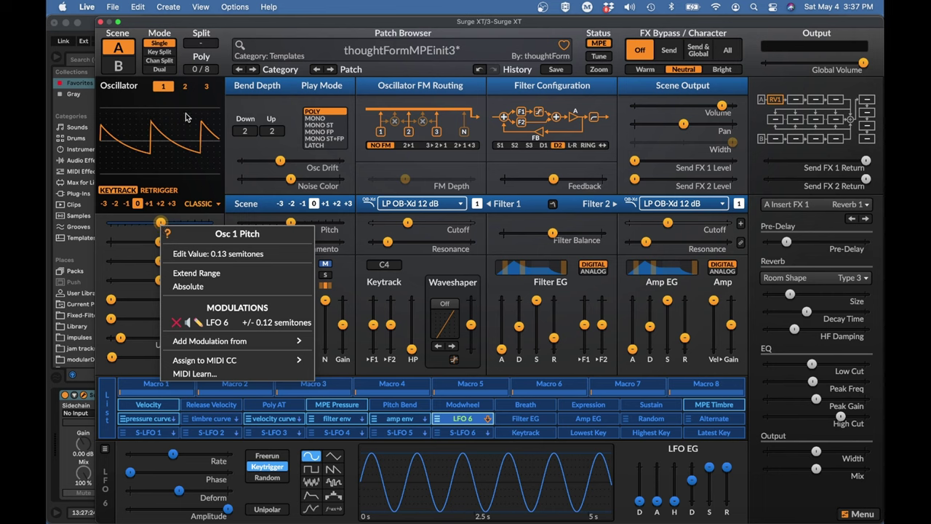
pyautogui.click(186, 85)
pyautogui.rightClick(187, 86)
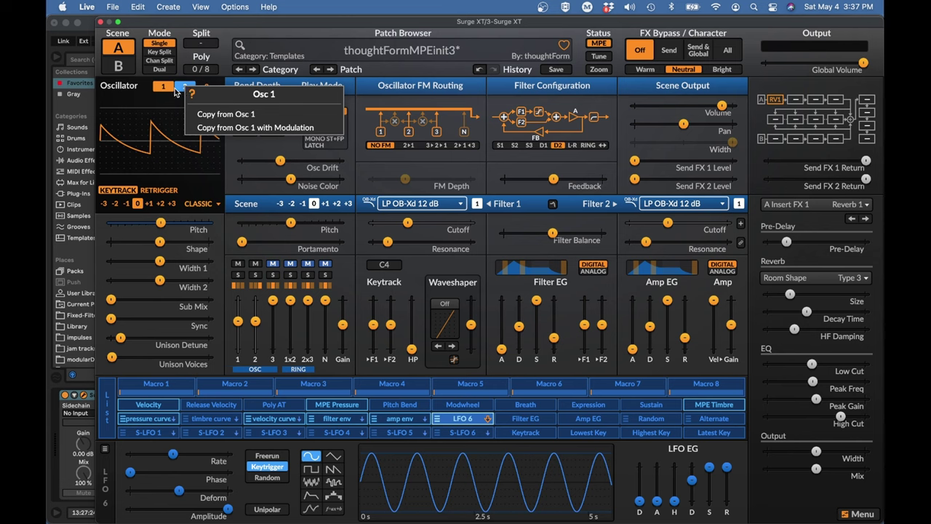
pyautogui.rightClick(161, 224)
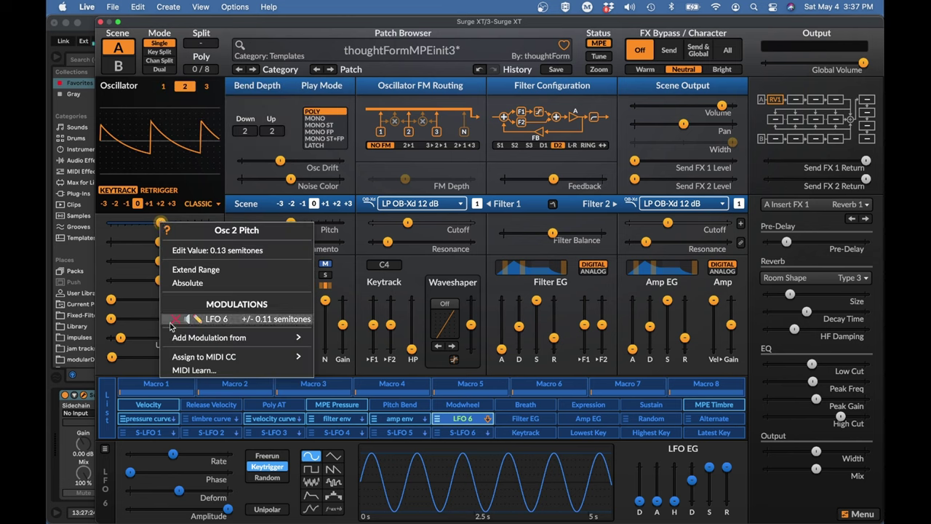
pyautogui.click(180, 320)
pyautogui.doubleClick(161, 224)
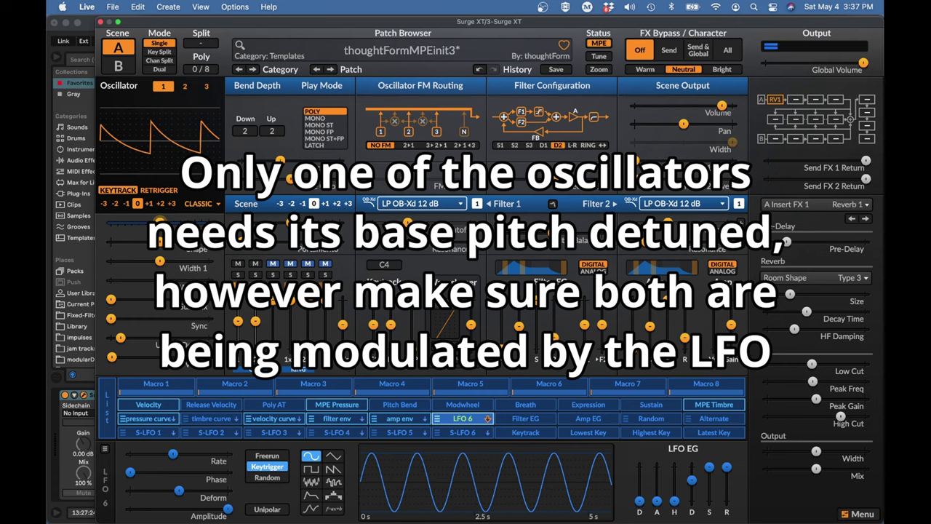
# - Nudge the LFO 6 rate and set LFO 6 amplitude to 0%
pyautogui.click(171, 453)
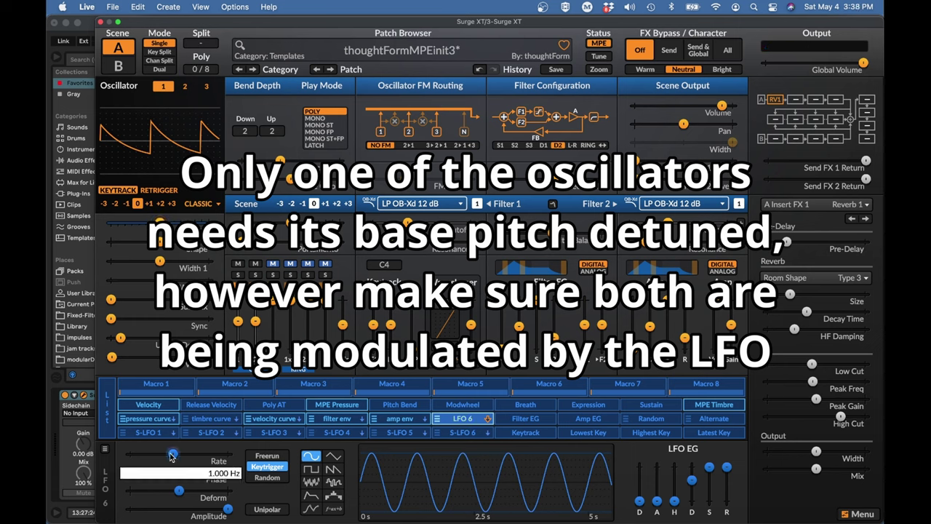
pyautogui.moveTo(170, 454); pyautogui.dragTo(172, 457)
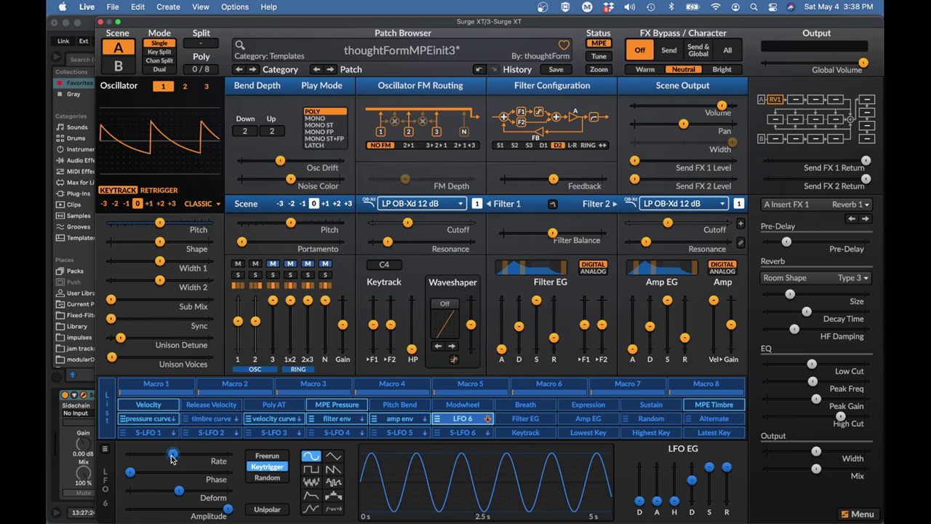
pyautogui.moveTo(228, 511)
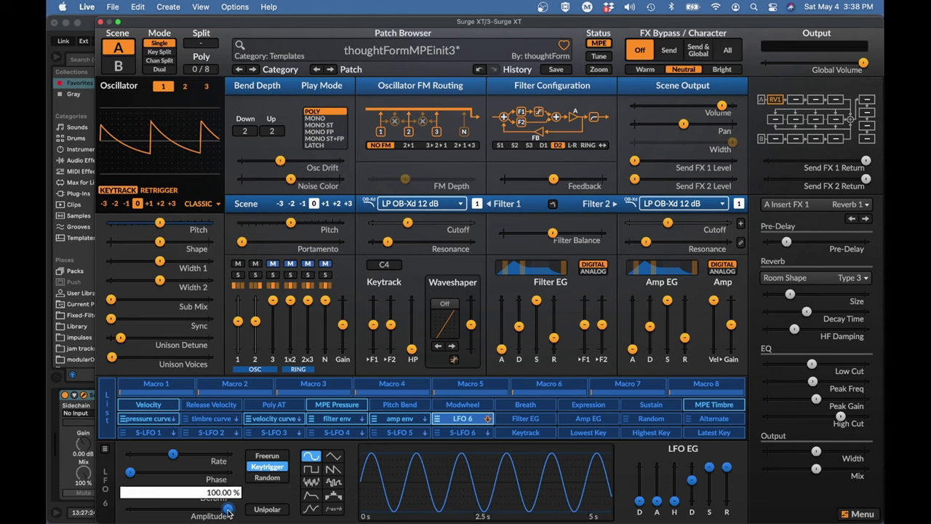
pyautogui.moveTo(228, 510); pyautogui.dragTo(129, 513)
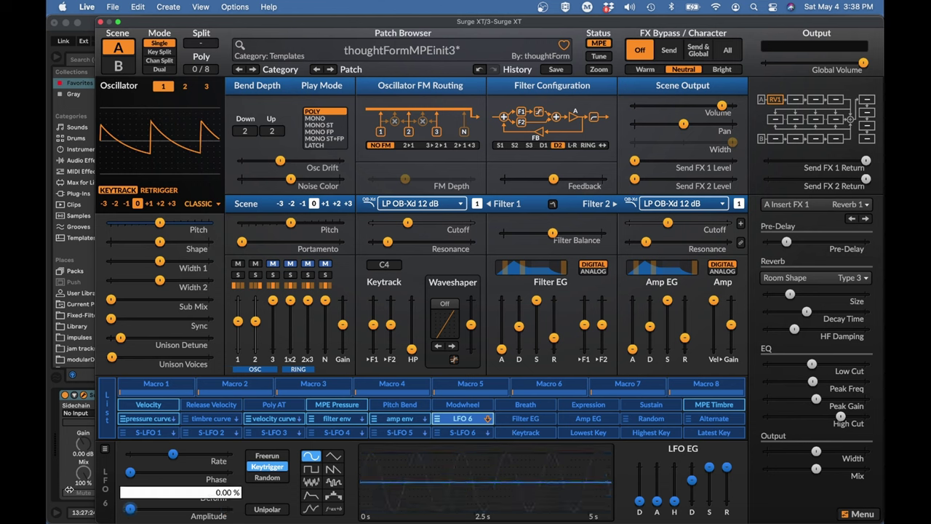
# - Modulate LFO 6 rate by the pressure curve with amount 5.5 Hz
pyautogui.moveTo(173, 457)
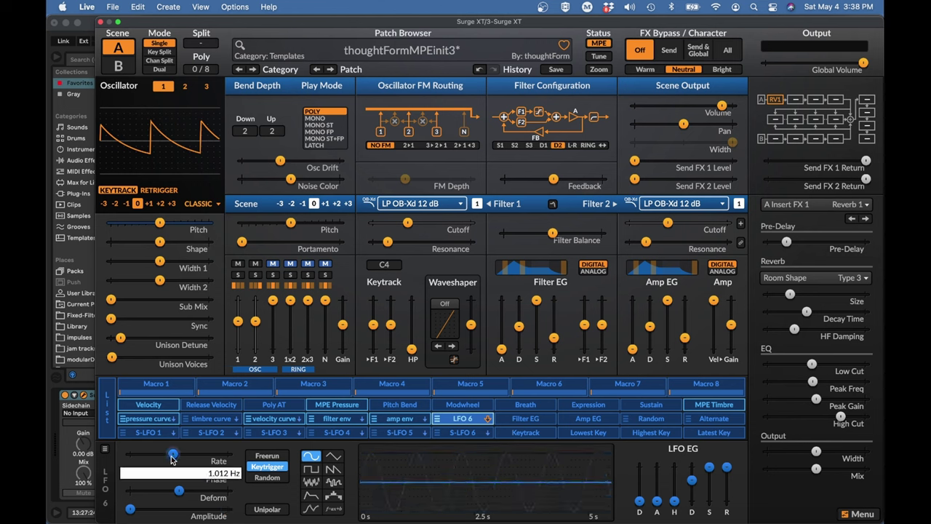
pyautogui.rightClick(172, 457)
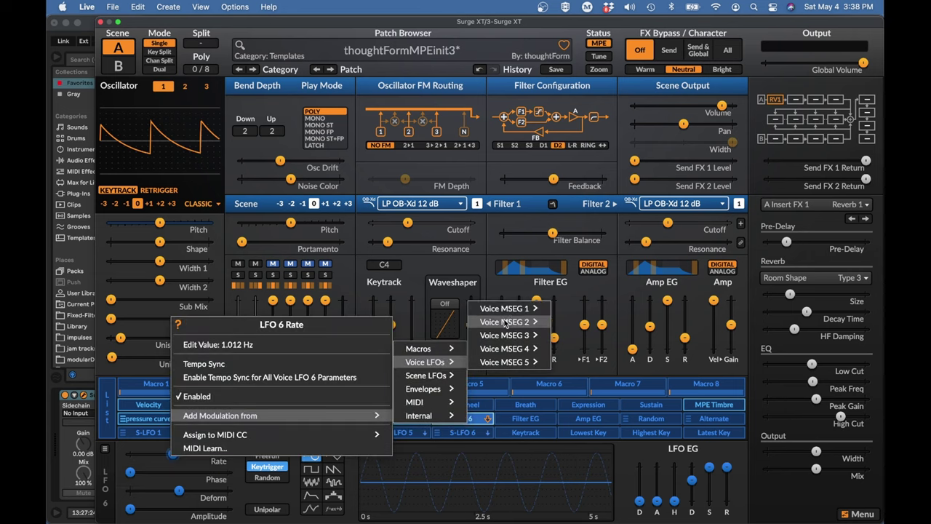
pyautogui.moveTo(509, 307)
pyautogui.click(567, 284)
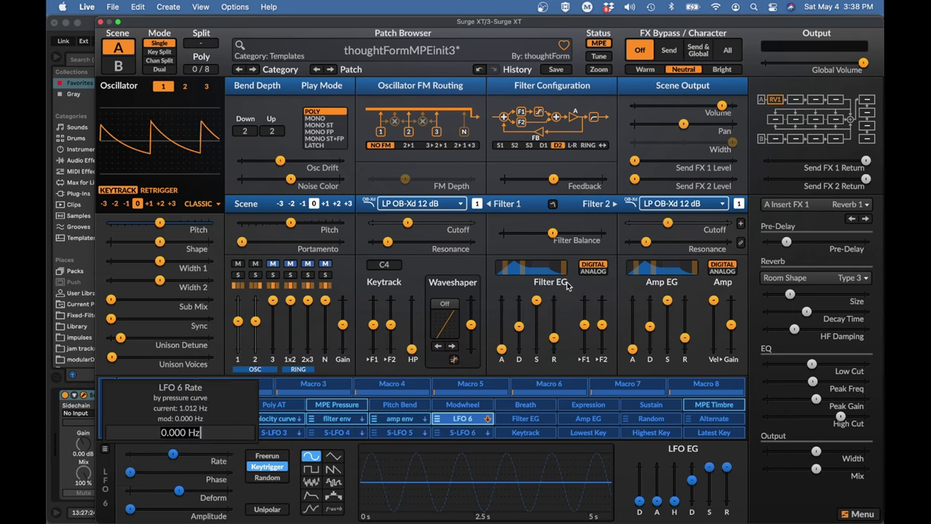
pyautogui.write('5.5')
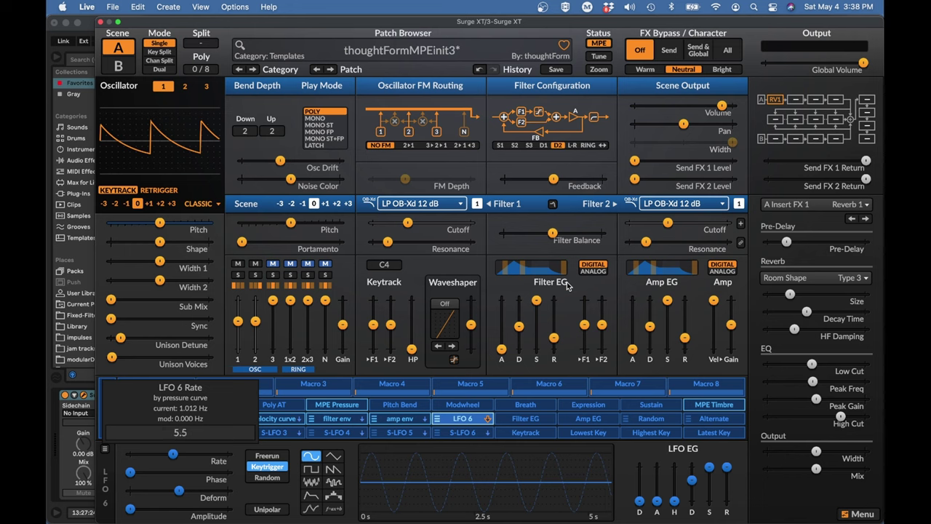
pyautogui.press('Return')
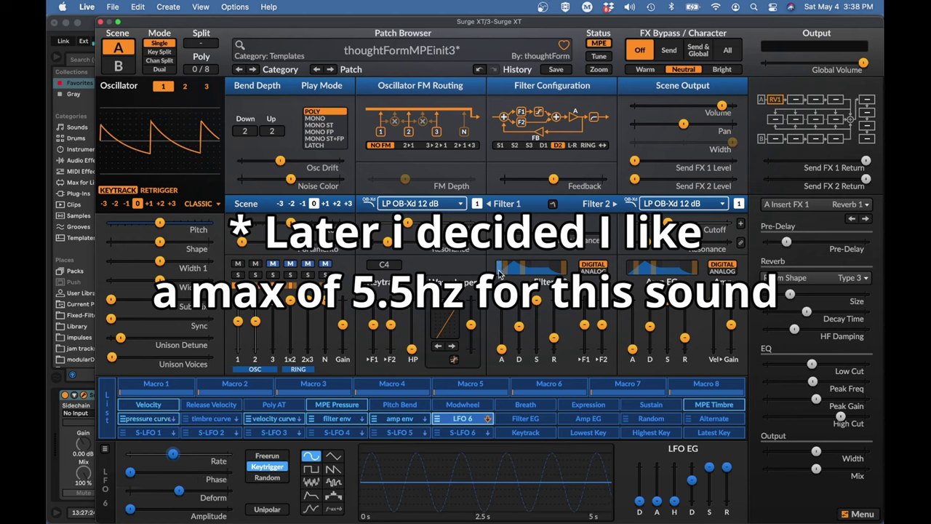
# - Modulate LFO 6 amplitude by the pressure curve with amount 99%
pyautogui.rightClick(130, 508)
pyautogui.moveTo(218, 465)
pyautogui.moveTo(284, 411)
pyautogui.moveTo(355, 361)
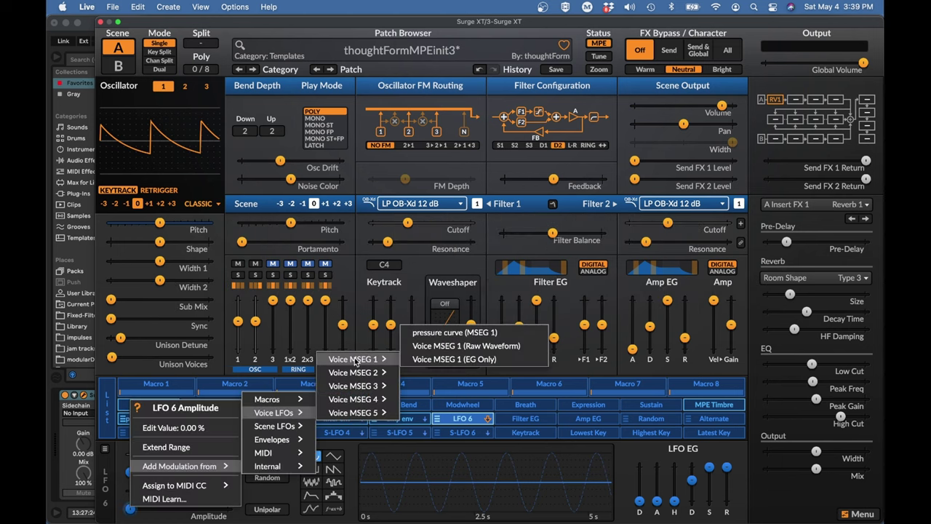
pyautogui.click(432, 332)
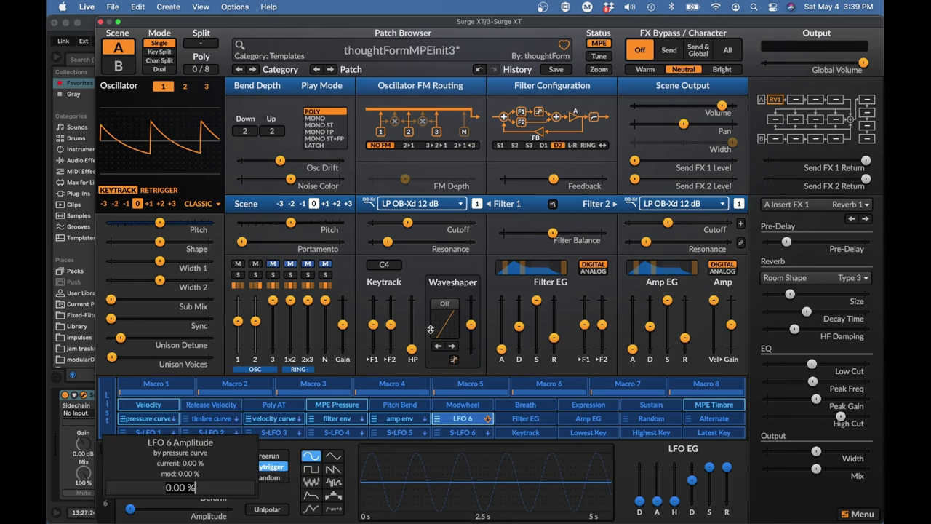
pyautogui.write('99')
pyautogui.press('Return')
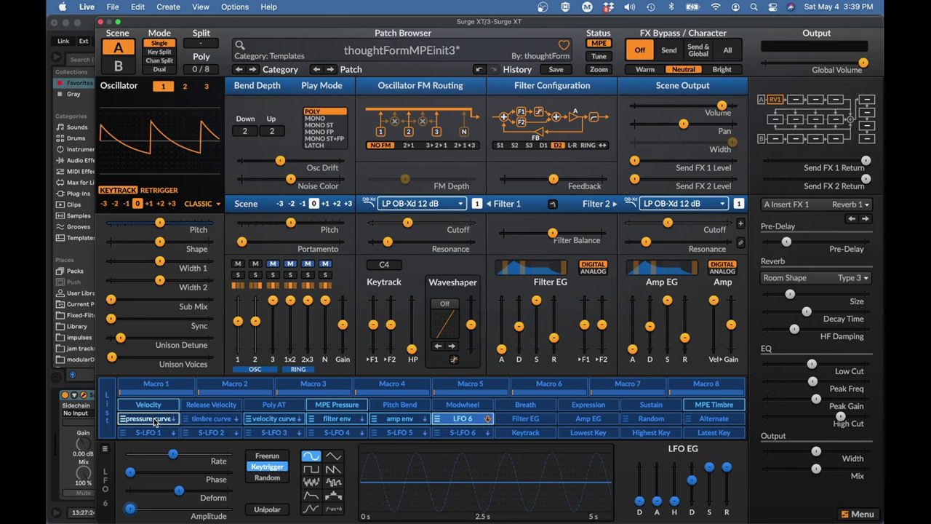
# - Verify the pressure curve's amplitude modulation amount stays at 99%
pyautogui.moveTo(130, 509)
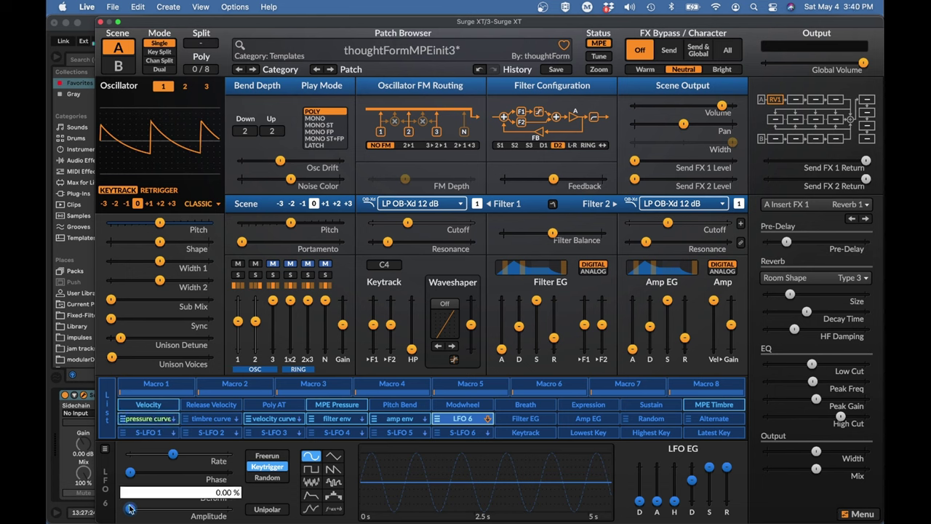
pyautogui.rightClick(130, 509)
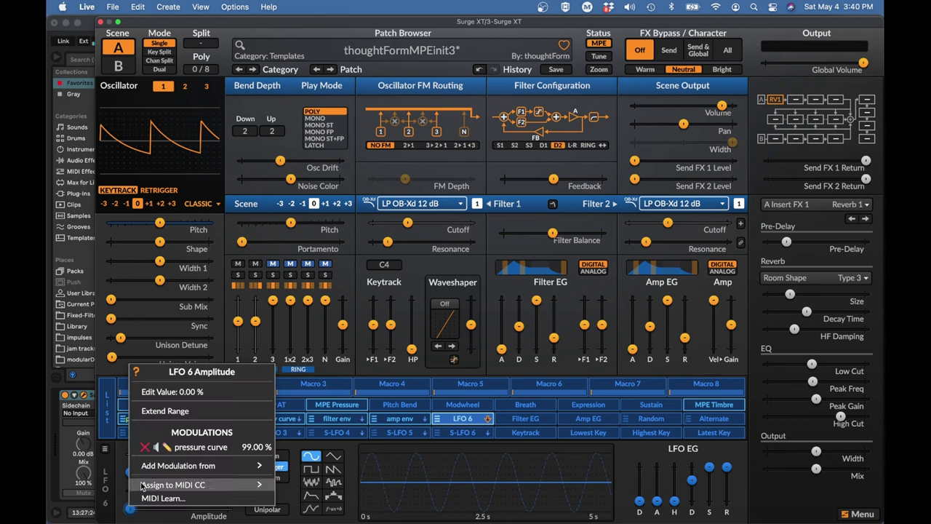
pyautogui.click(165, 447)
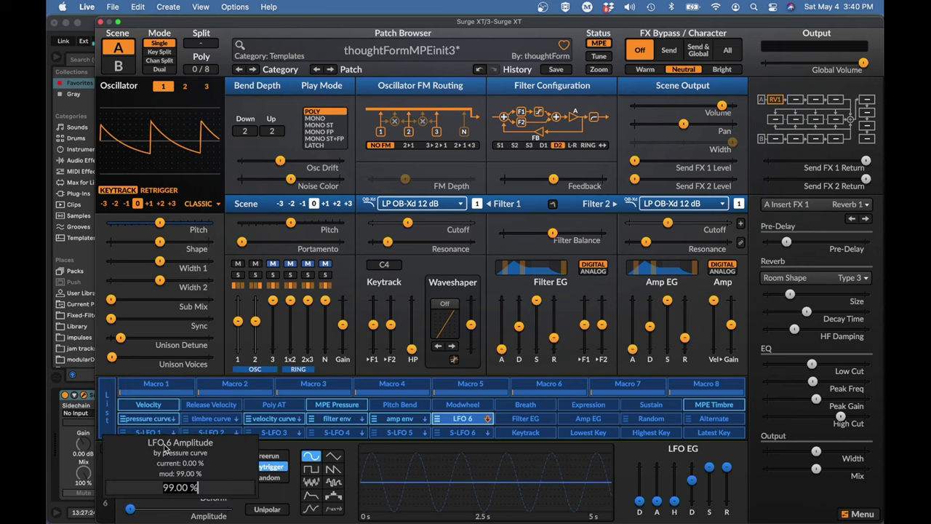
pyautogui.press('Return')
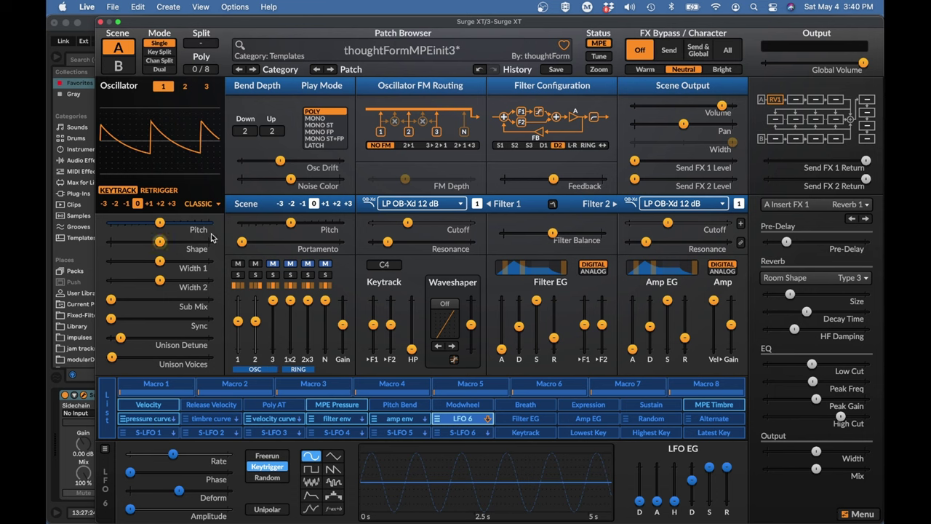
pyautogui.moveTo(220, 318)
pyautogui.moveTo(407, 223)
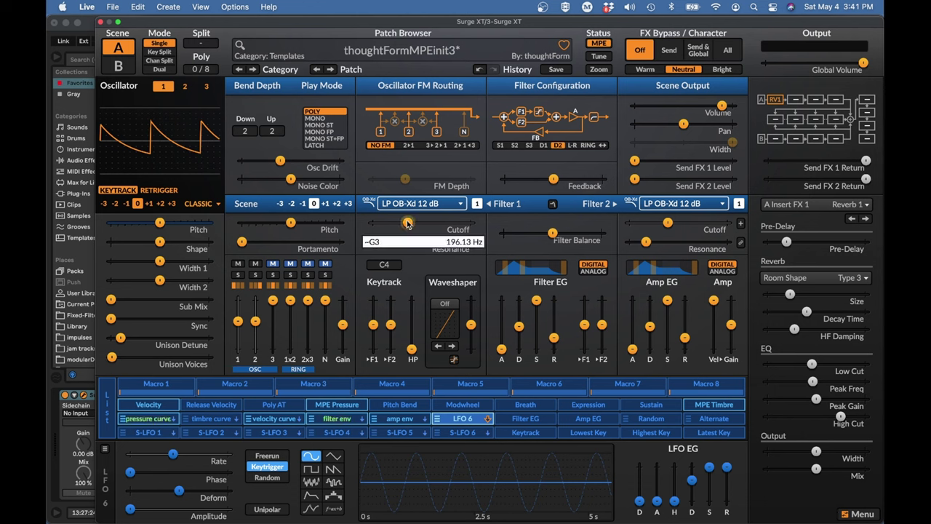
# - Lower Filter 1 cutoff to about 112 Hz and Filter 2 slightly, then let pressure open both
pyautogui.moveTo(407, 223); pyautogui.dragTo(399, 223)
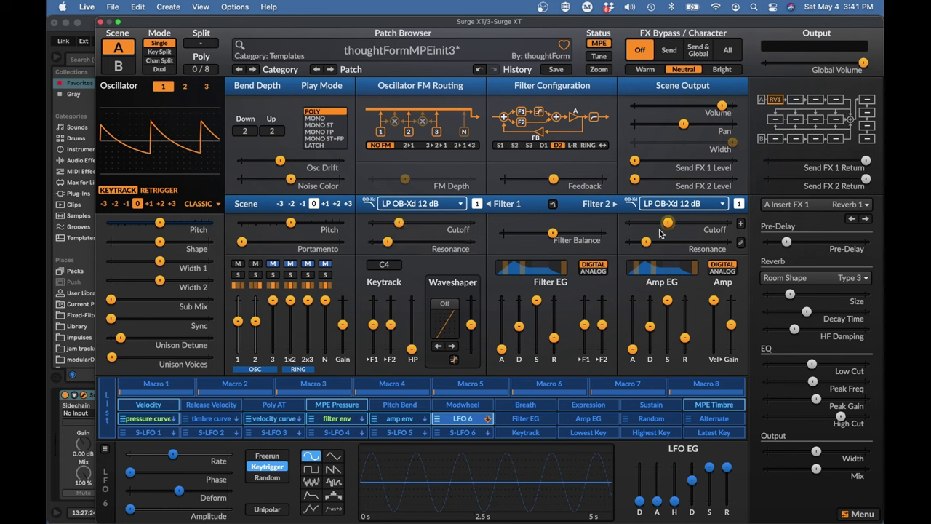
pyautogui.moveTo(668, 227); pyautogui.dragTo(659, 227)
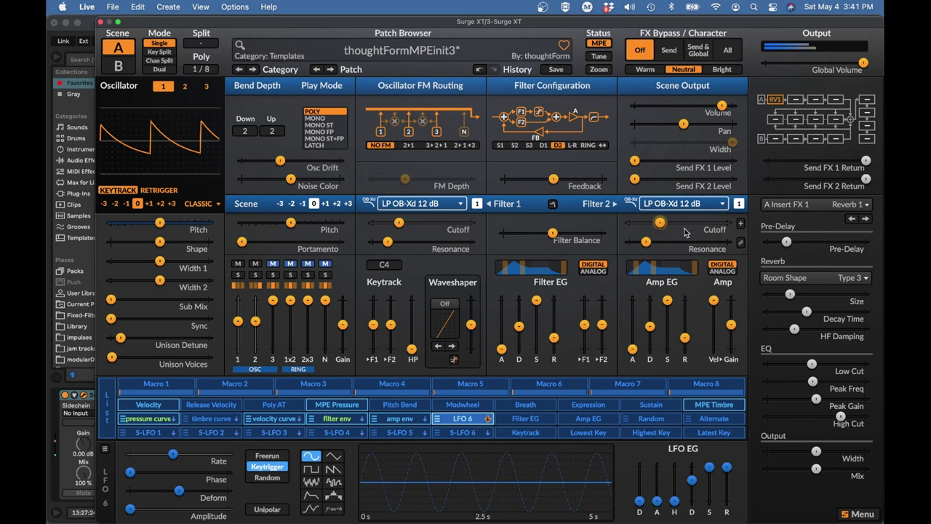
pyautogui.click(169, 418)
pyautogui.click(168, 418)
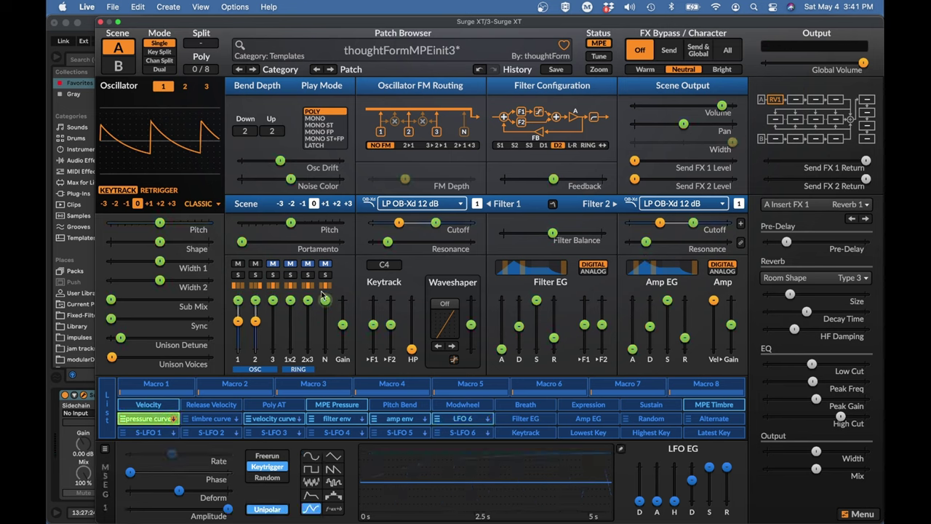
pyautogui.moveTo(435, 222); pyautogui.dragTo(439, 222)
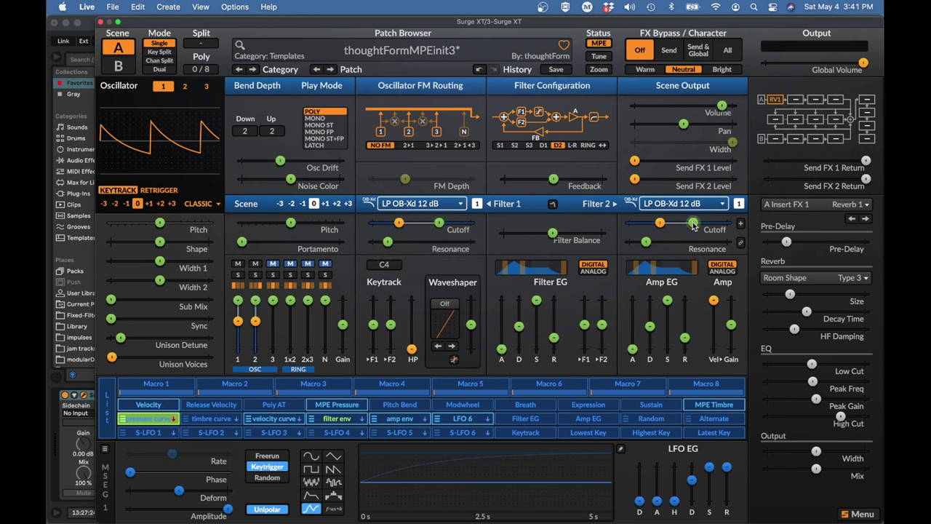
pyautogui.moveTo(693, 226); pyautogui.dragTo(688, 223)
# - Make filter env sweep both the Filter 1 and Filter 2 cutoffs
pyautogui.click(336, 418)
pyautogui.click(336, 418)
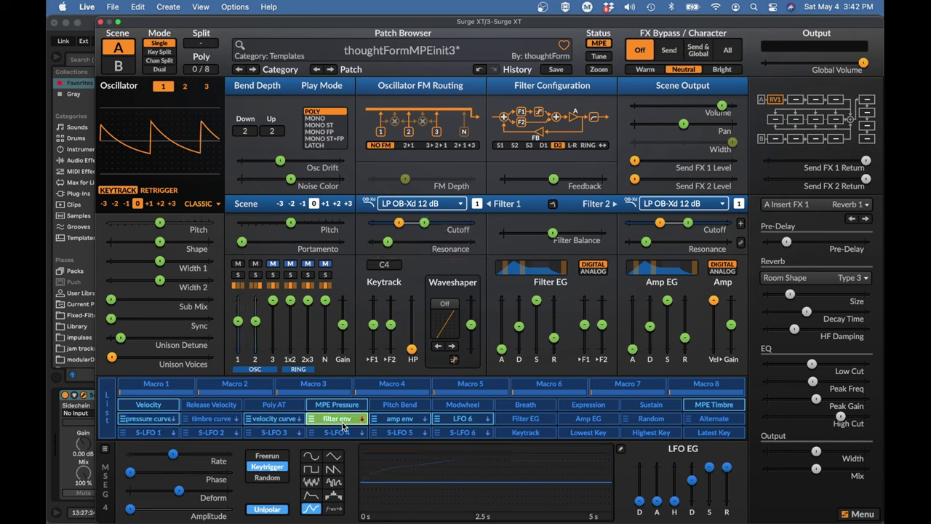
pyautogui.moveTo(426, 226); pyautogui.dragTo(429, 226)
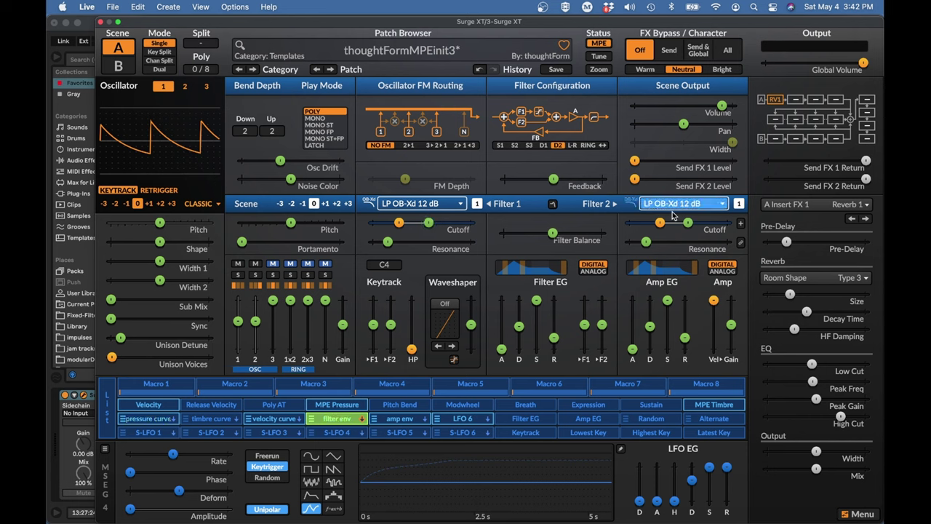
pyautogui.moveTo(688, 222); pyautogui.dragTo(692, 222)
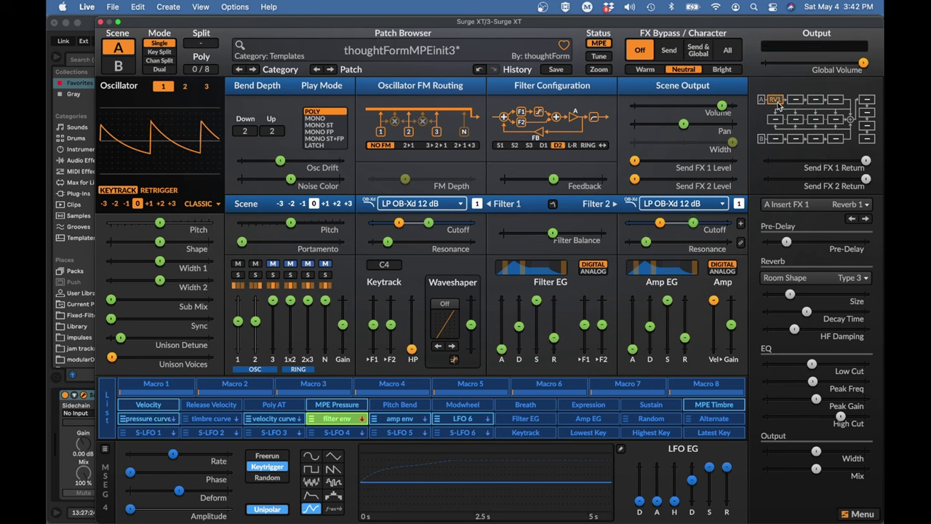
# - Load the Reverb 1 Cathedral 2 preset into scene A's first insert effect
pyautogui.click(813, 205)
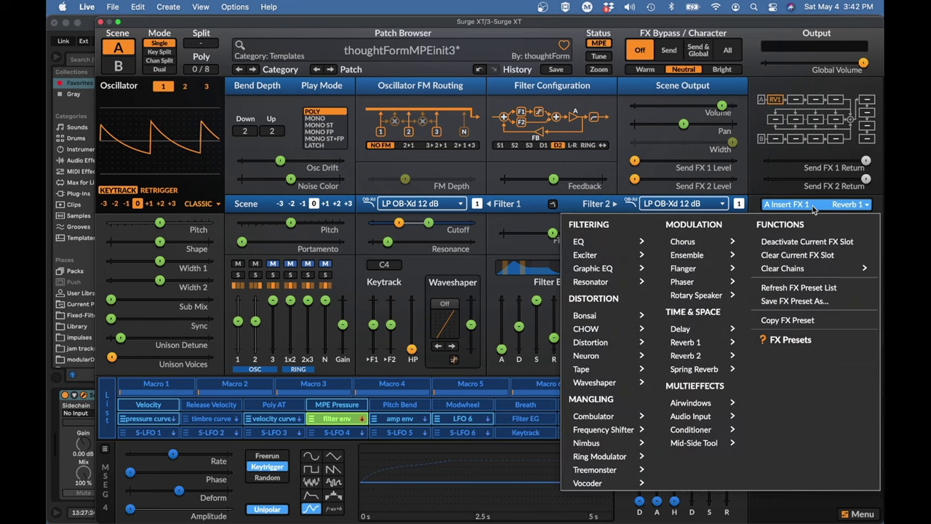
pyautogui.moveTo(605, 286)
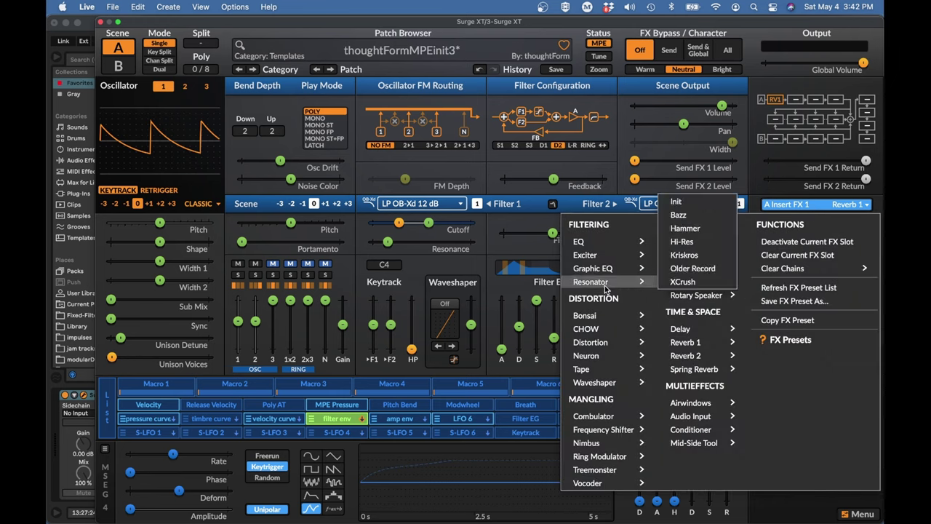
pyautogui.moveTo(680, 342)
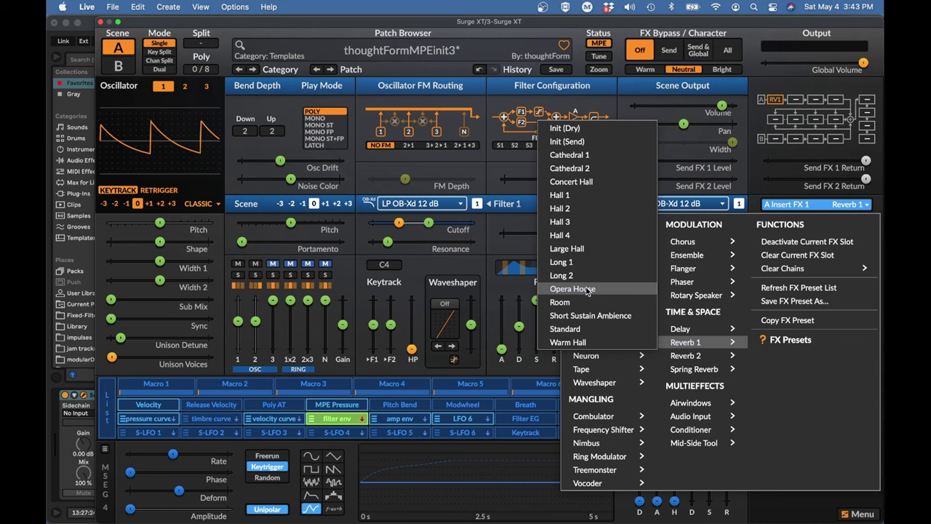
pyautogui.click(568, 171)
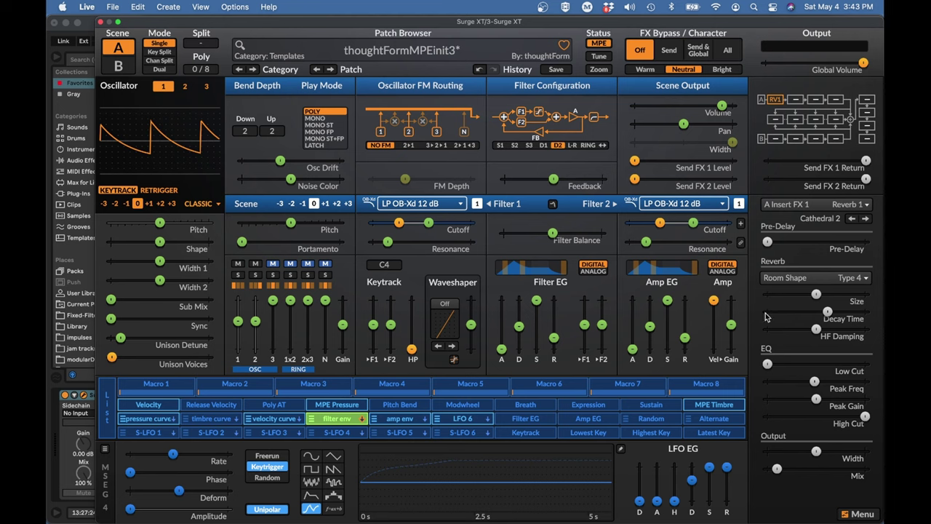
# - Lengthen the reverb decay time, adjust its size, and raise the wet mix slightly
pyautogui.moveTo(827, 312); pyautogui.dragTo(834, 294)
pyautogui.moveTo(776, 468); pyautogui.dragTo(780, 469)
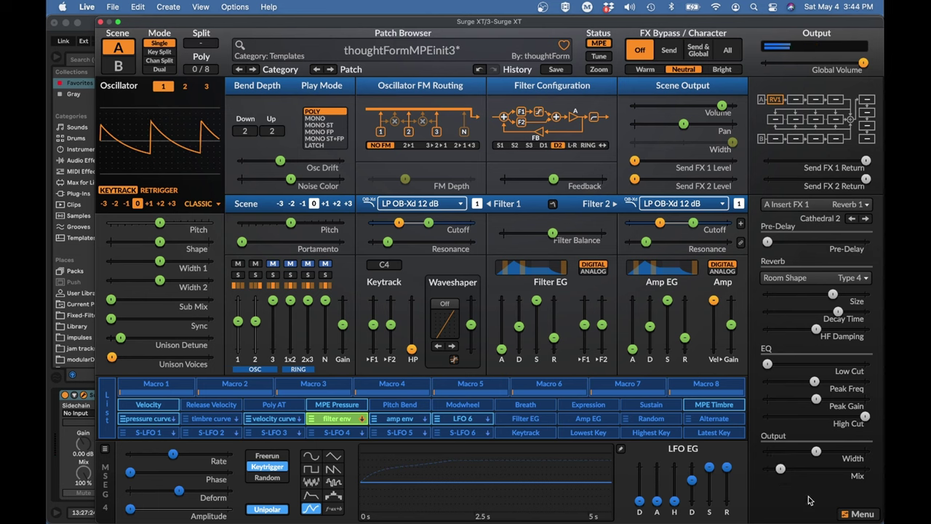
pyautogui.moveTo(781, 471); pyautogui.dragTo(788, 471)
pyautogui.click(347, 418)
# - Lower Filter 1 cutoff to about 55 Hz and lower Filter 2 cutoff
pyautogui.moveTo(398, 224)
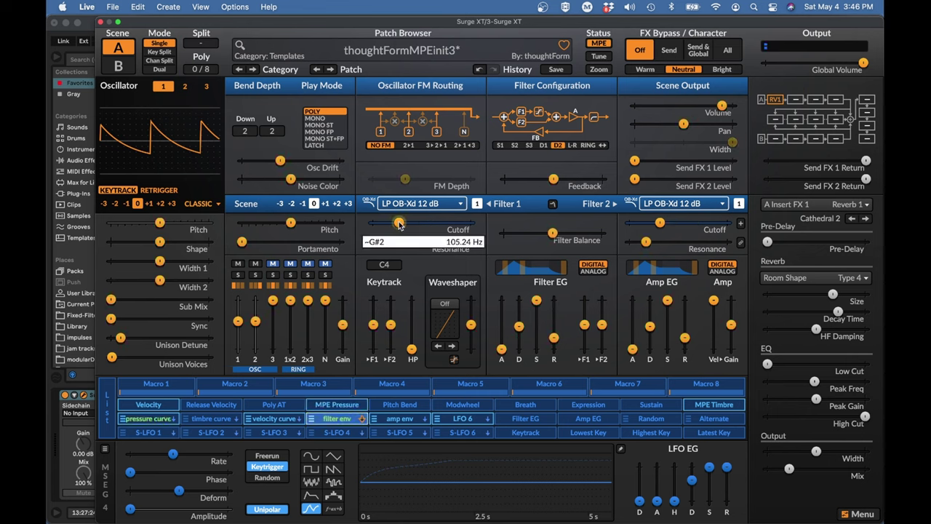
pyautogui.moveTo(398, 224); pyautogui.dragTo(391, 224)
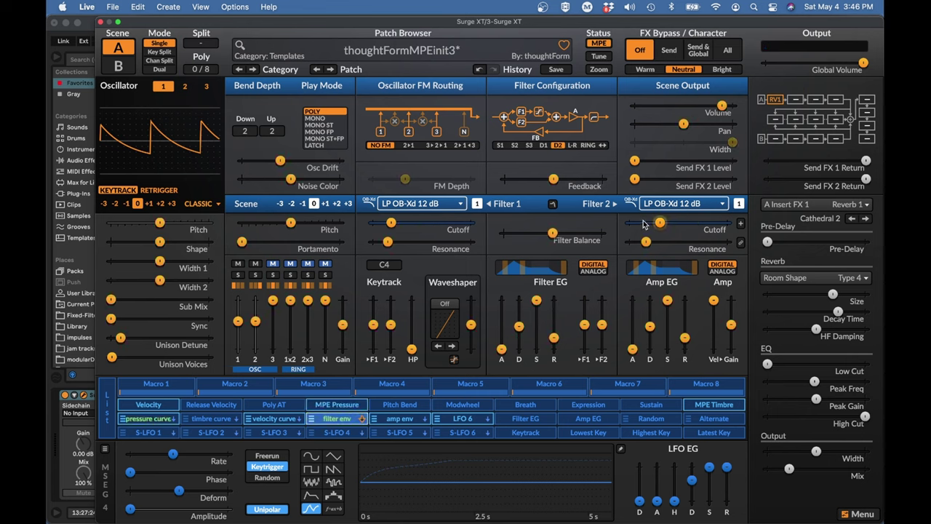
pyautogui.moveTo(659, 225); pyautogui.dragTo(649, 224)
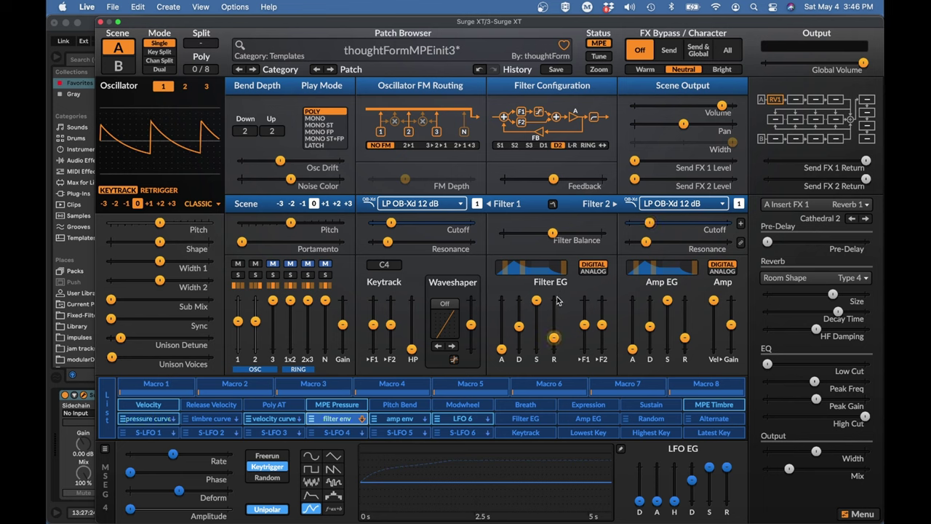
# - Rebalance the filter envelope's modulation depth on the Filter 1 cutoff
pyautogui.click(327, 420)
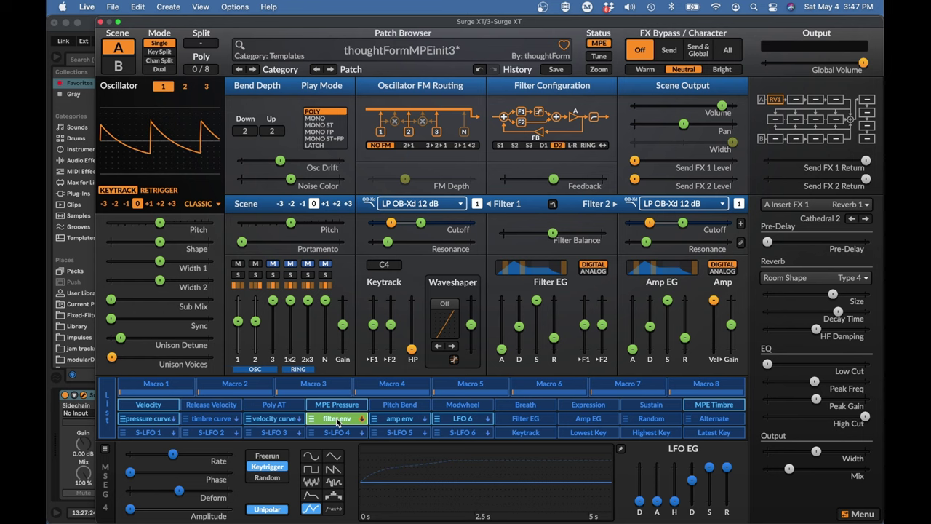
pyautogui.moveTo(337, 422); pyautogui.dragTo(425, 223)
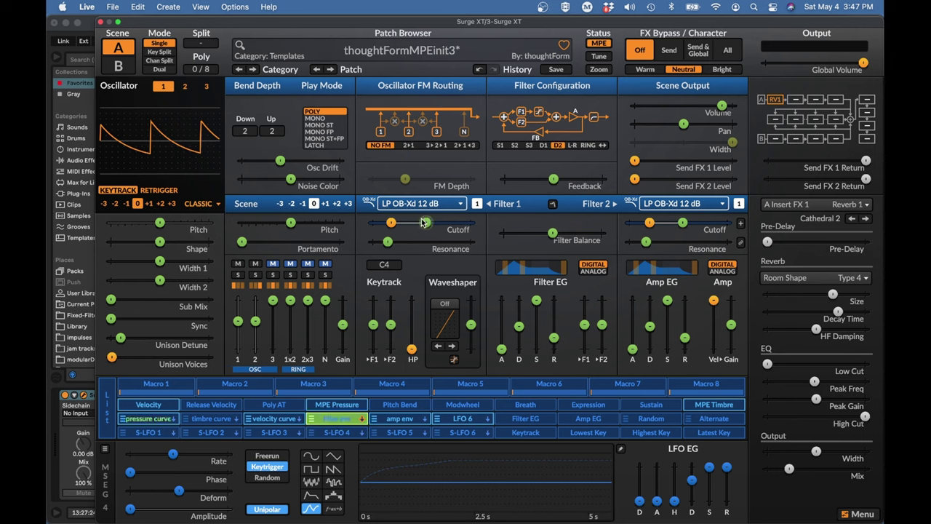
pyautogui.moveTo(684, 222)
pyautogui.click(341, 419)
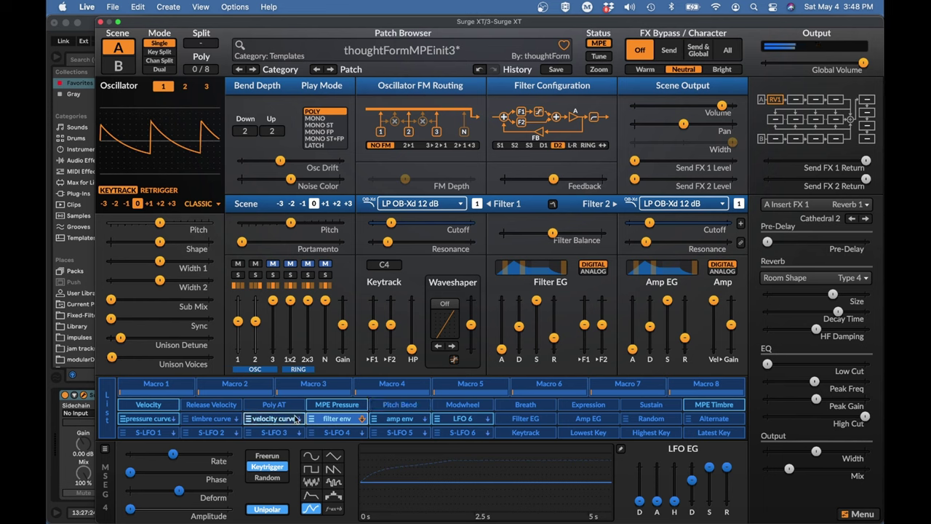
# - Widen the pressure curve's modulation range on both Filter 1 and Filter 2 cutoffs
pyautogui.click(166, 418)
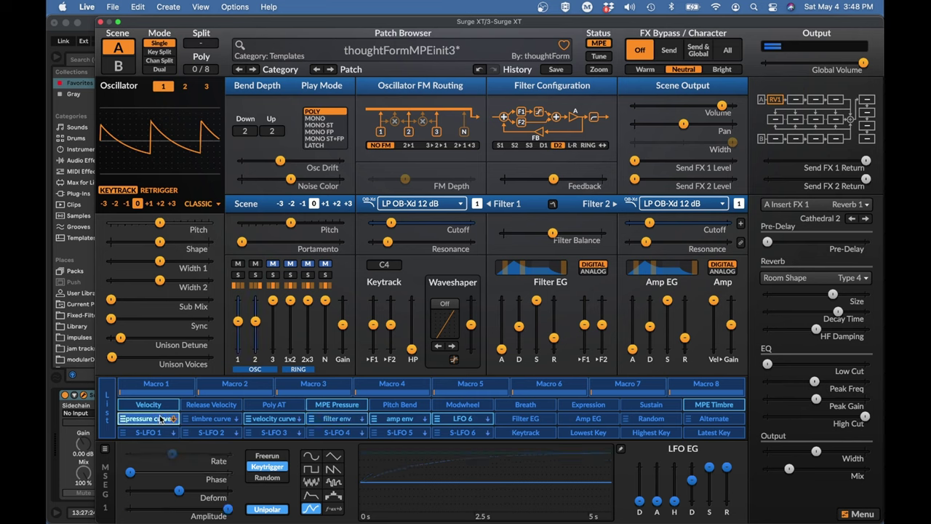
pyautogui.click(166, 418)
pyautogui.moveTo(430, 223); pyautogui.dragTo(442, 223)
pyautogui.moveTo(687, 222); pyautogui.dragTo(700, 222)
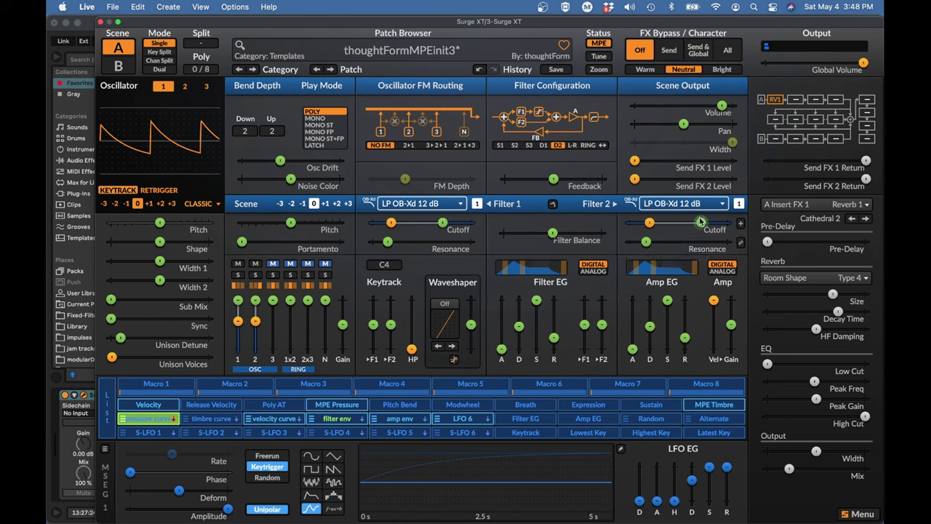
pyautogui.click(149, 419)
pyautogui.moveTo(350, 350)
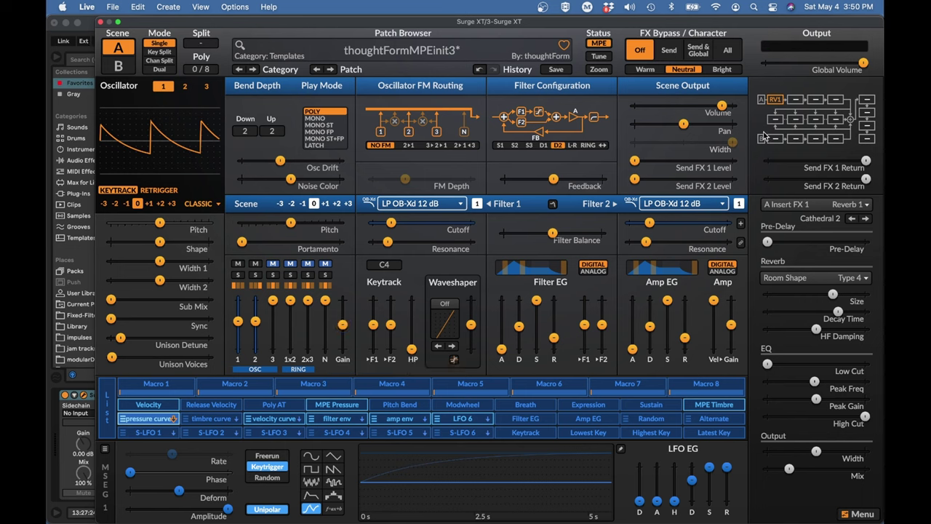
# - Put the Tape effect with the Fattening (Send) preset in scene A's second insert slot
pyautogui.click(796, 100)
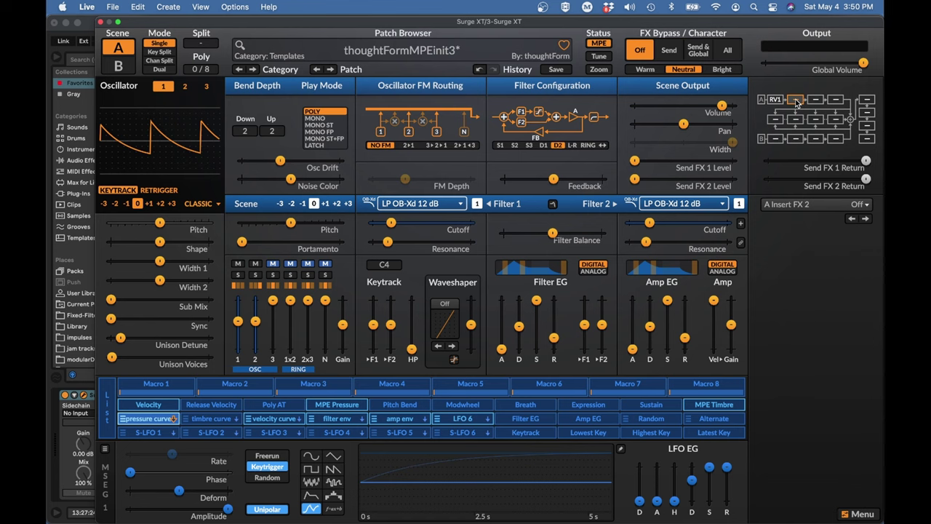
pyautogui.click(814, 205)
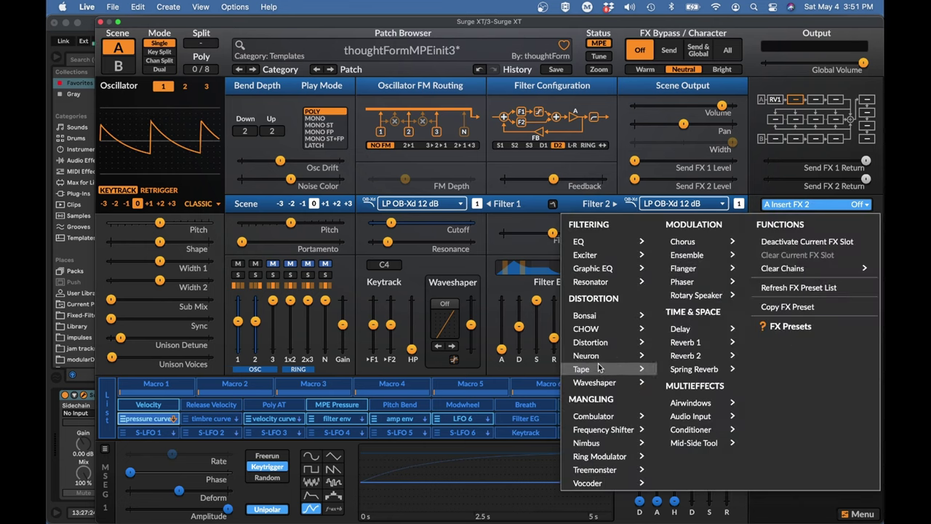
pyautogui.moveTo(600, 370)
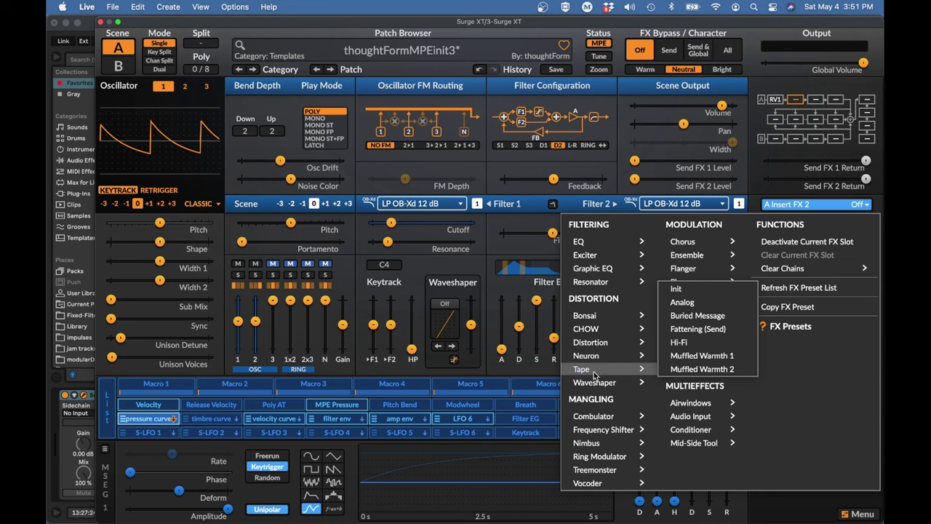
pyautogui.click(679, 333)
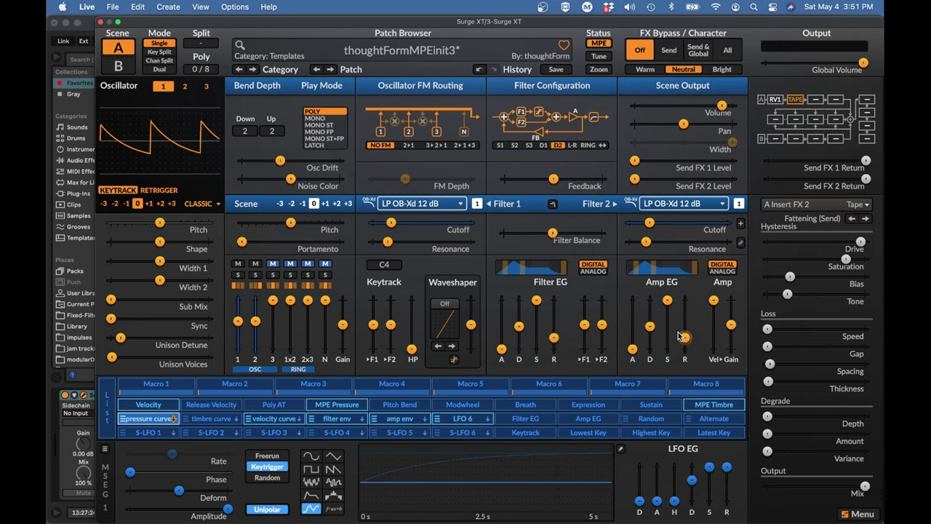
# - Lower the Tape Drive amount and set Loss Speed to 9.80 ips
pyautogui.moveTo(860, 241); pyautogui.dragTo(811, 241)
pyautogui.moveTo(840, 364)
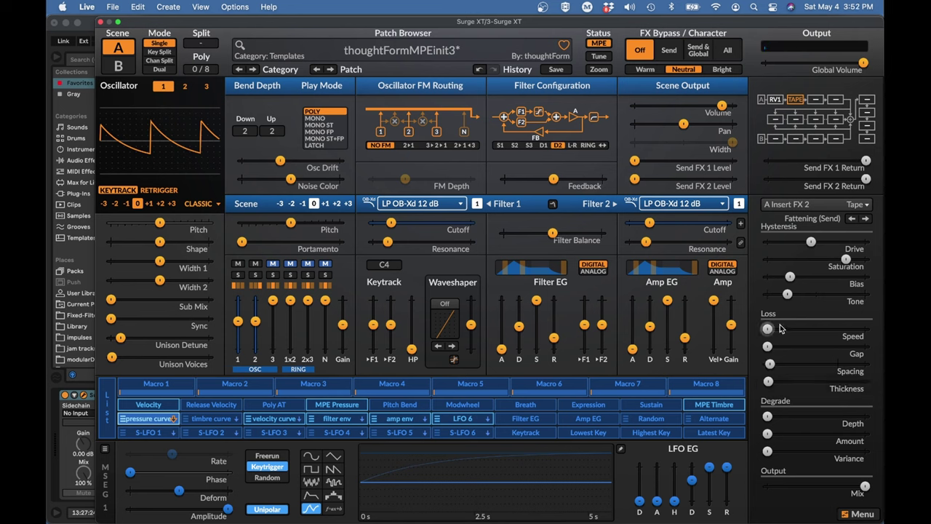
pyautogui.moveTo(769, 332)
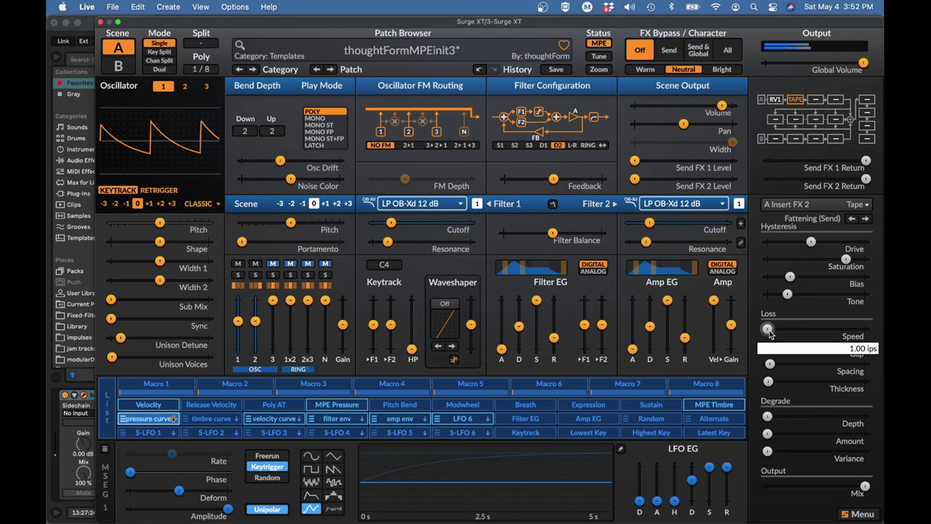
pyautogui.moveTo(769, 331); pyautogui.dragTo(803, 331)
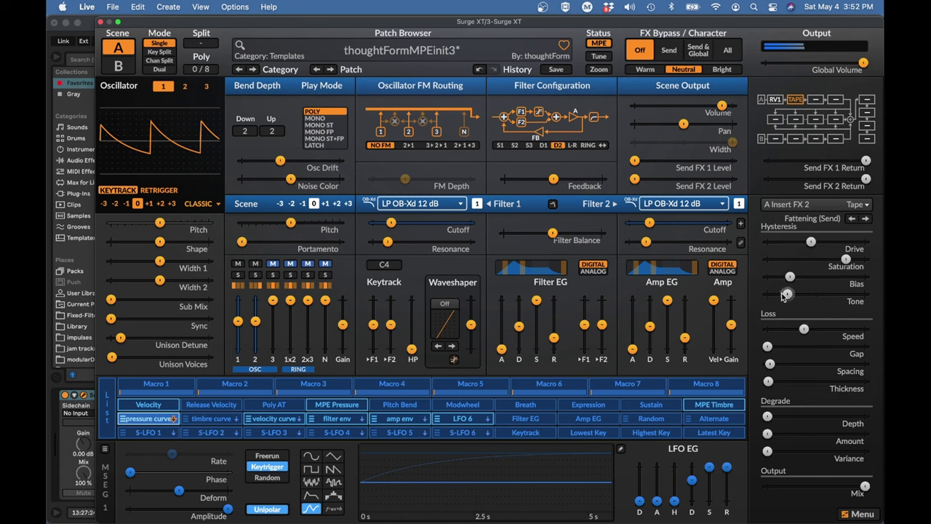
# - Raise the Tape Tone from -58.57 % to -25.66 %
pyautogui.moveTo(785, 298)
pyautogui.moveTo(785, 298); pyautogui.dragTo(811, 297)
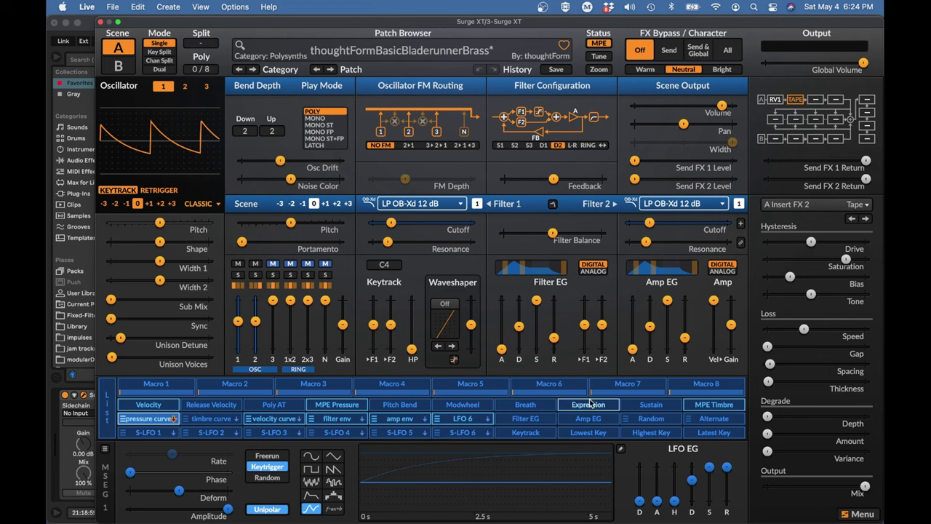
# - Rename the timbre curve modulator to 'pitch env' and drop its envelope sustain to zero
pyautogui.rightClick(212, 419)
pyautogui.press('Escape')
pyautogui.click(211, 419)
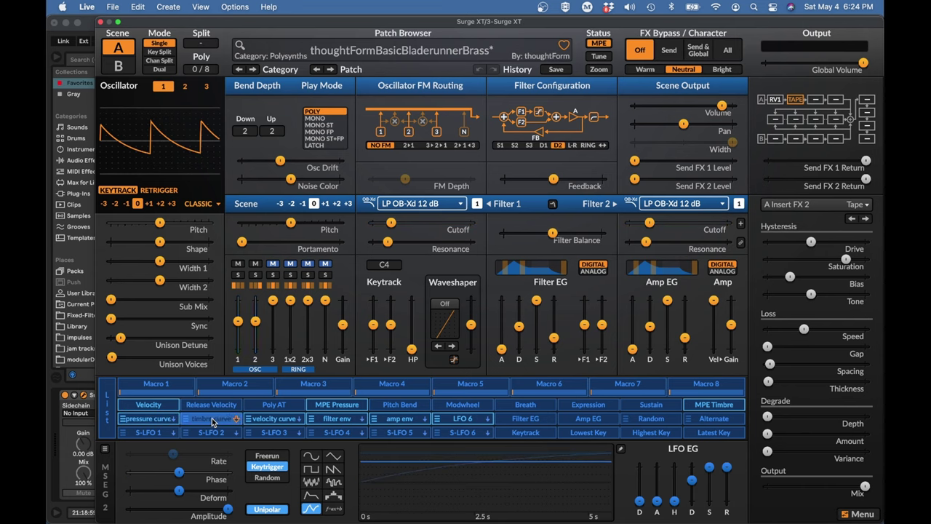
pyautogui.rightClick(211, 420)
pyautogui.click(242, 365)
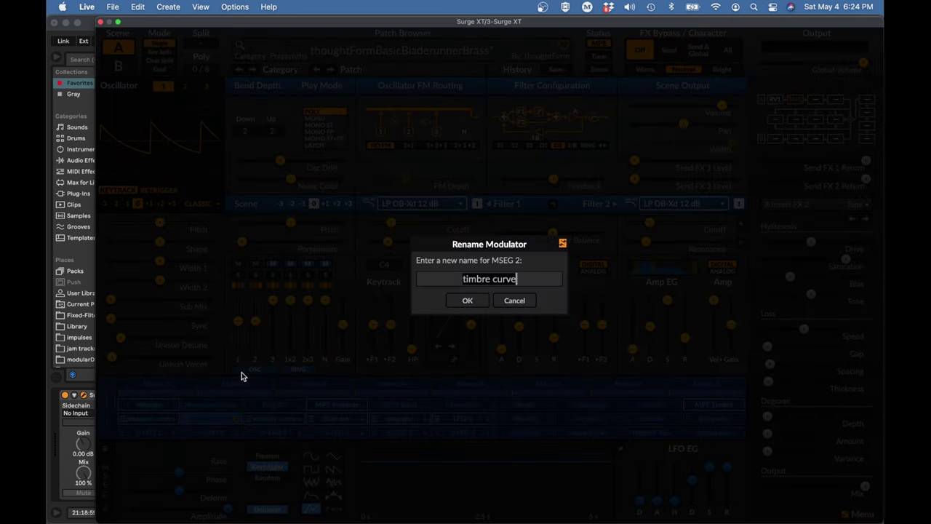
pyautogui.write('pitch env')
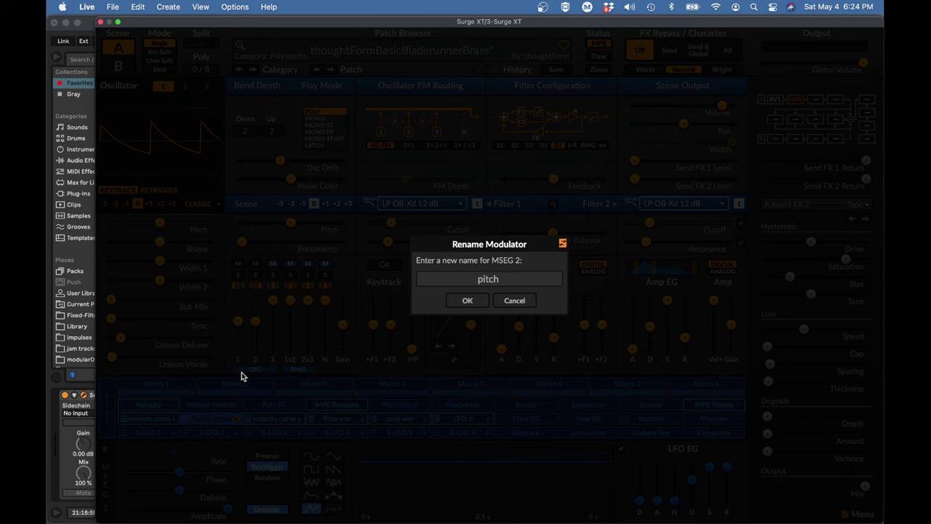
pyautogui.click(469, 300)
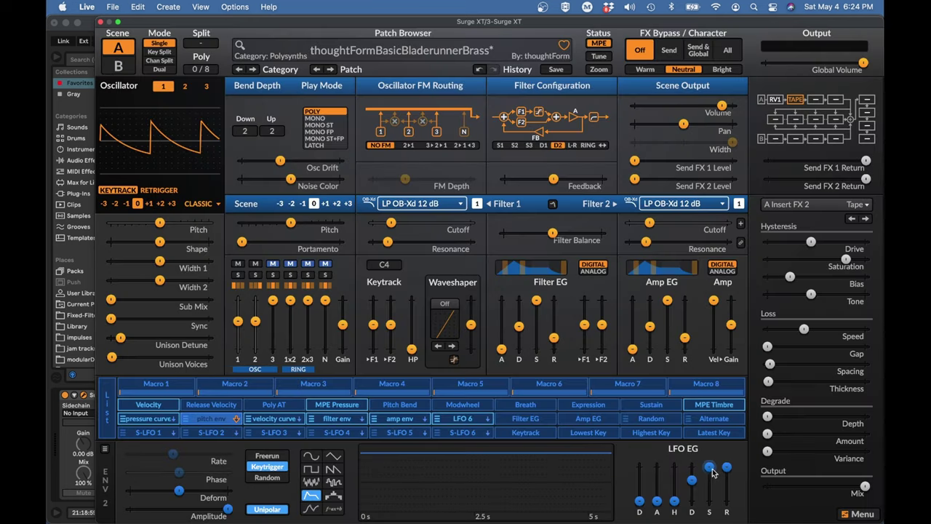
pyautogui.moveTo(711, 471)
pyautogui.moveTo(710, 470); pyautogui.dragTo(691, 485)
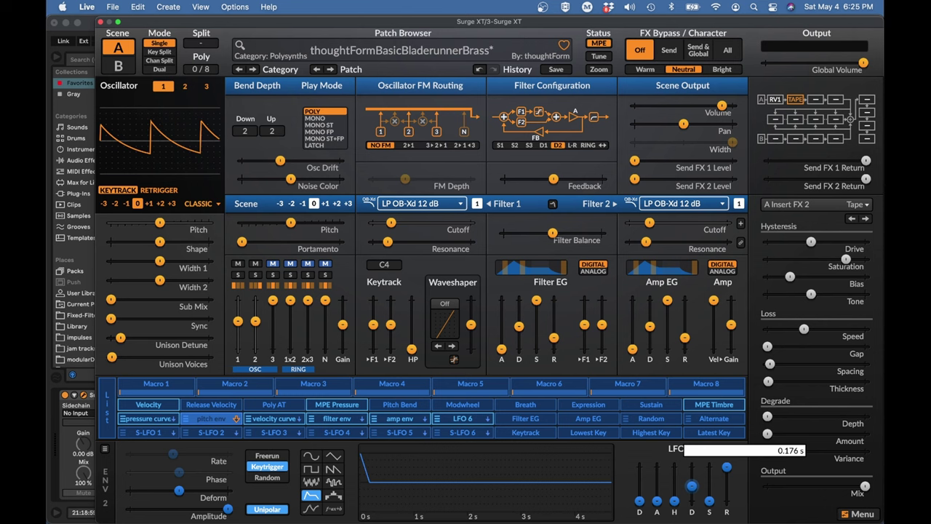
# - Route pitch env to Oscillator 2's Pitch with about 0.97 semitones of modulation depth
pyautogui.click(218, 419)
pyautogui.moveTo(160, 222); pyautogui.dragTo(172, 222)
pyautogui.click(186, 86)
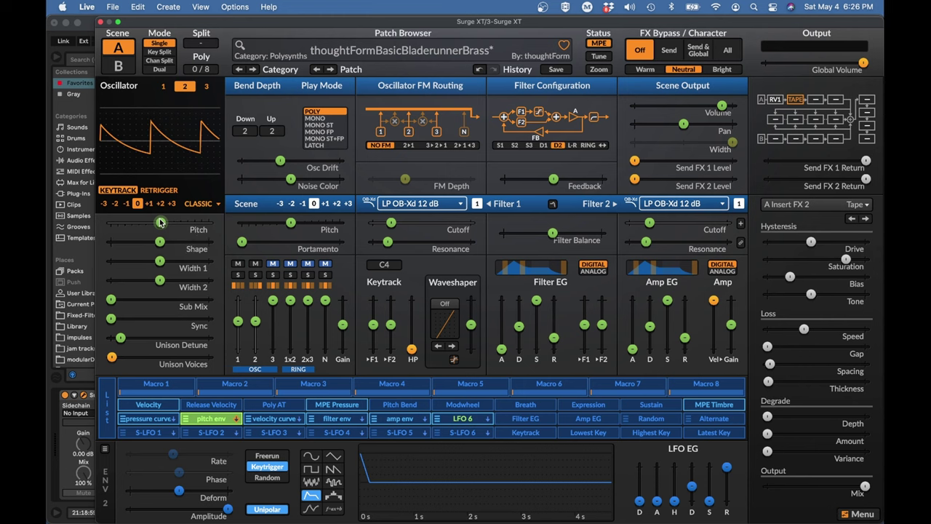
pyautogui.moveTo(161, 222)
pyautogui.moveTo(161, 222); pyautogui.dragTo(169, 223)
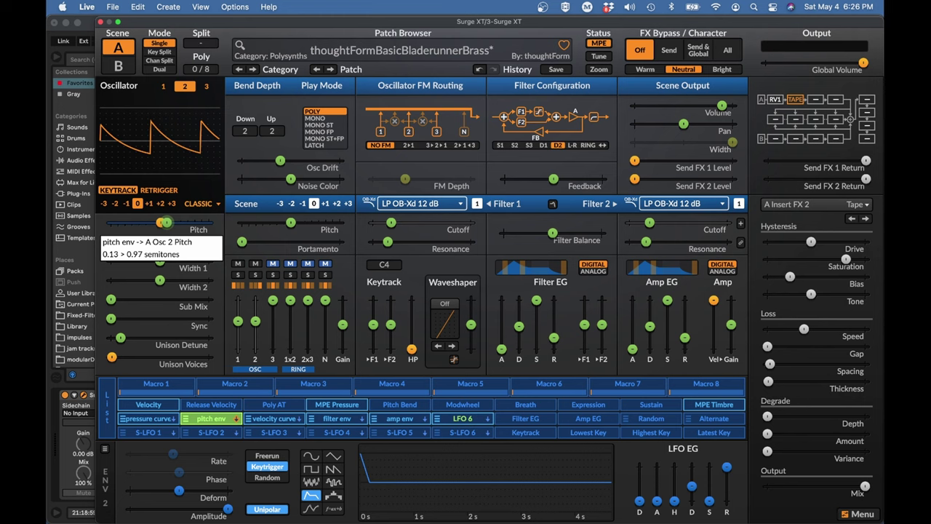
pyautogui.moveTo(169, 223); pyautogui.dragTo(169, 223)
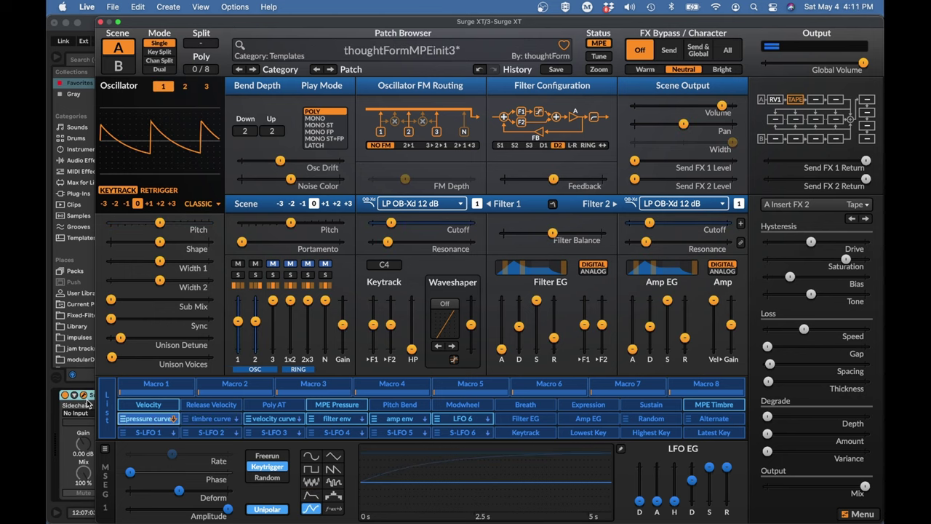
# - Save the patch as thoughtFormBasicBladerunnerBrass in Polysynths with the comment field cleared
pyautogui.moveTo(369, 52)
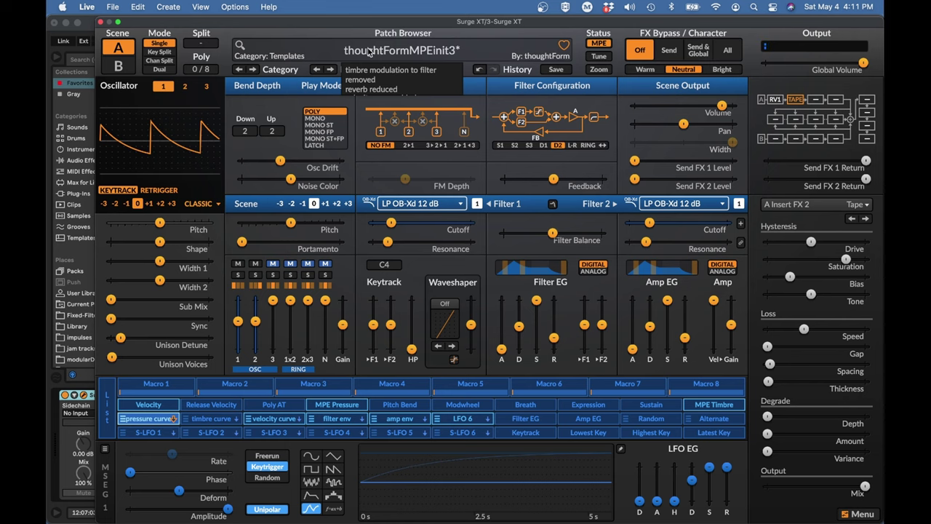
pyautogui.click(369, 51)
pyautogui.click(599, 123)
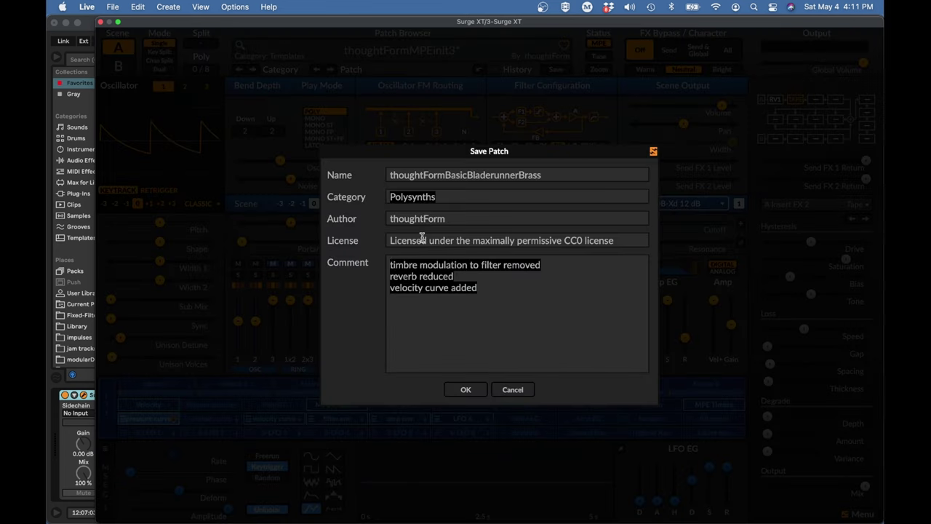
pyautogui.press('BackSpace')
pyautogui.click(465, 389)
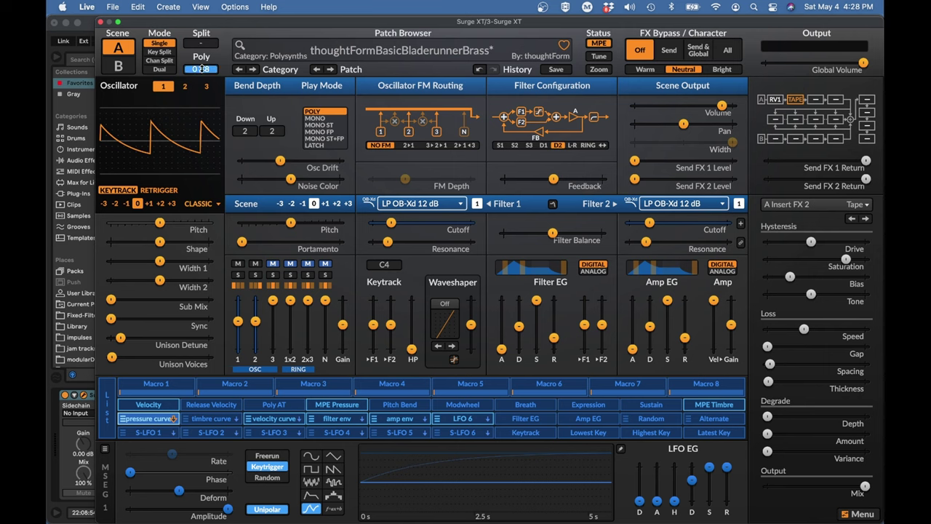
pyautogui.moveTo(260, 161)
pyautogui.click(204, 201)
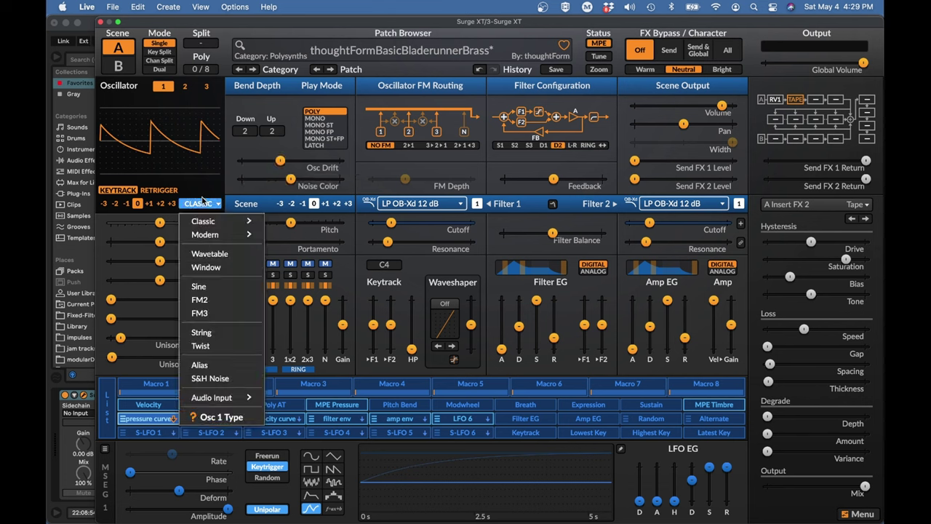
pyautogui.moveTo(208, 224)
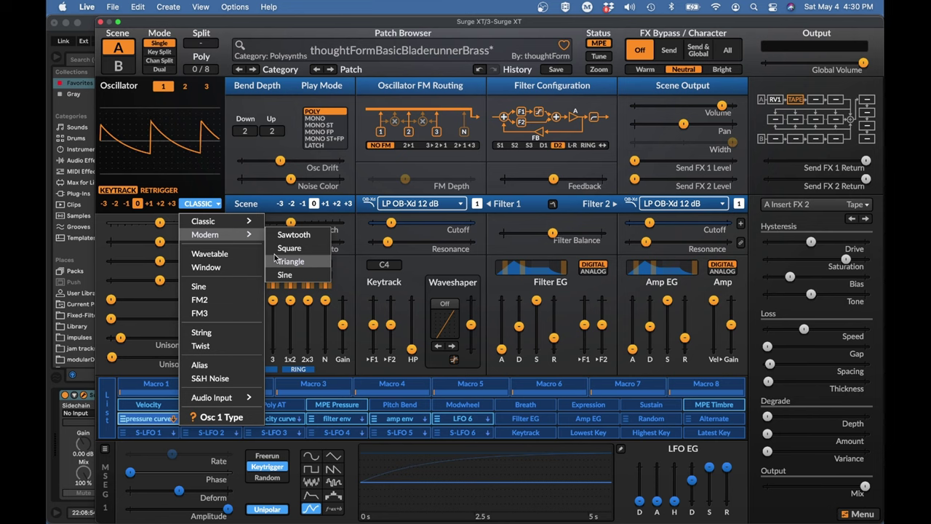
pyautogui.click(132, 238)
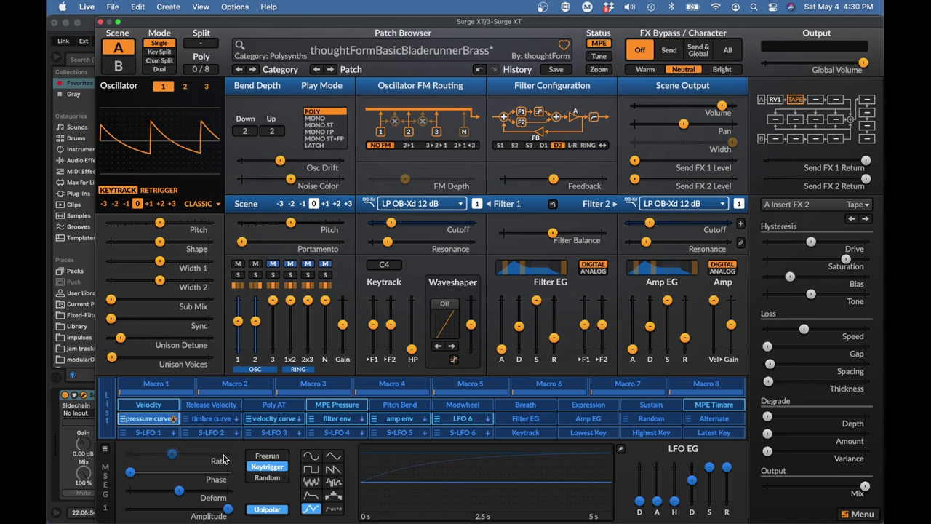
pyautogui.moveTo(223, 458)
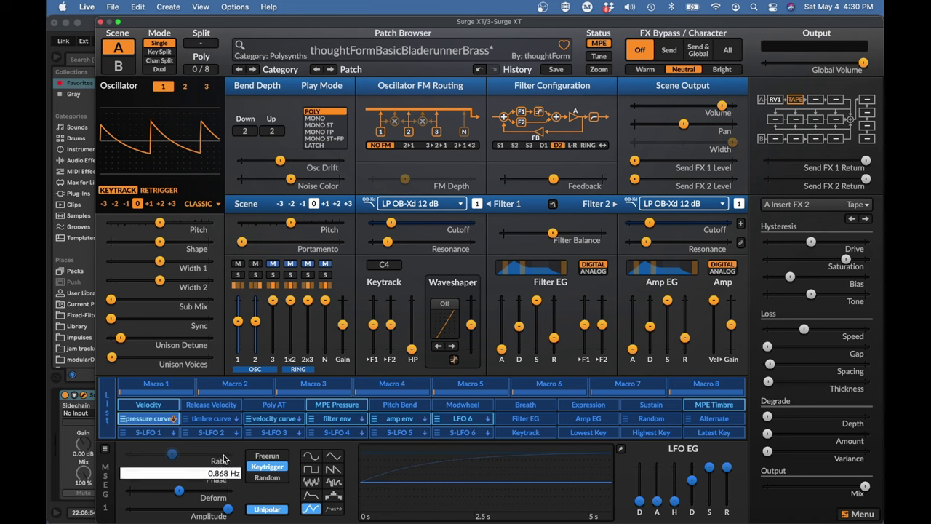